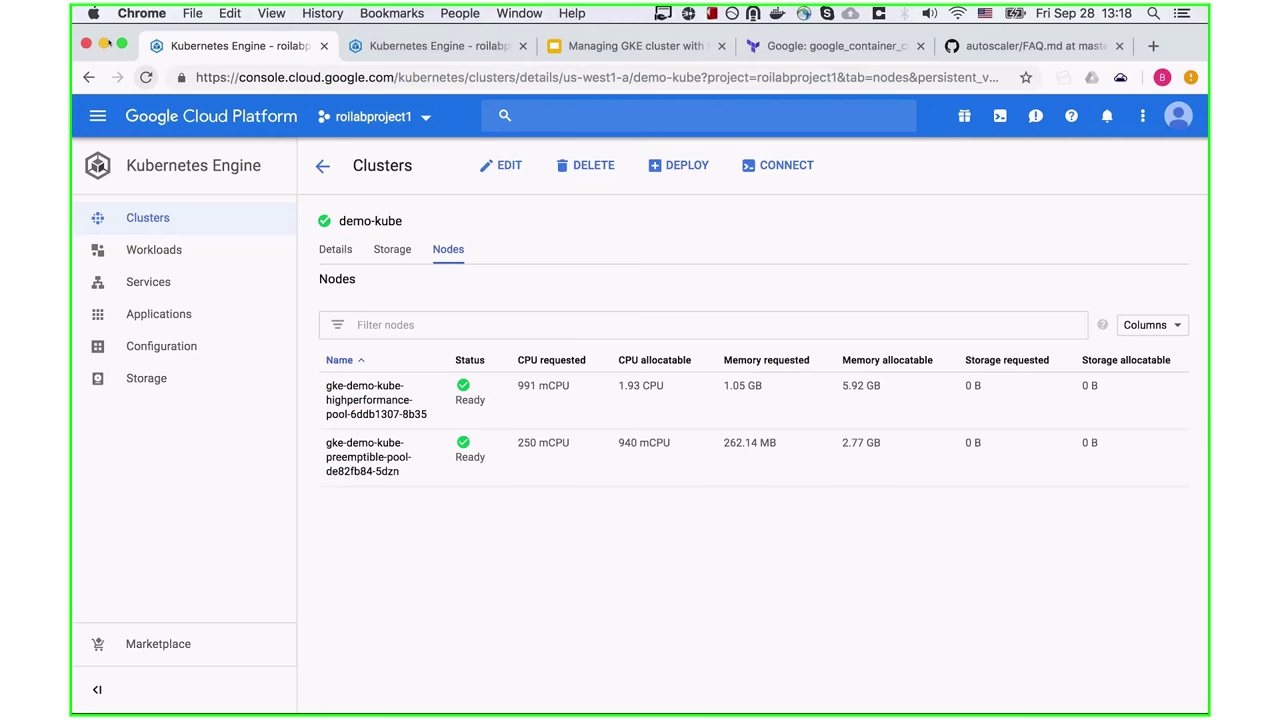
Reload the demo-kube nodes view and examine the nginx-example service's serving pods through the last page of the list
key("super+r")
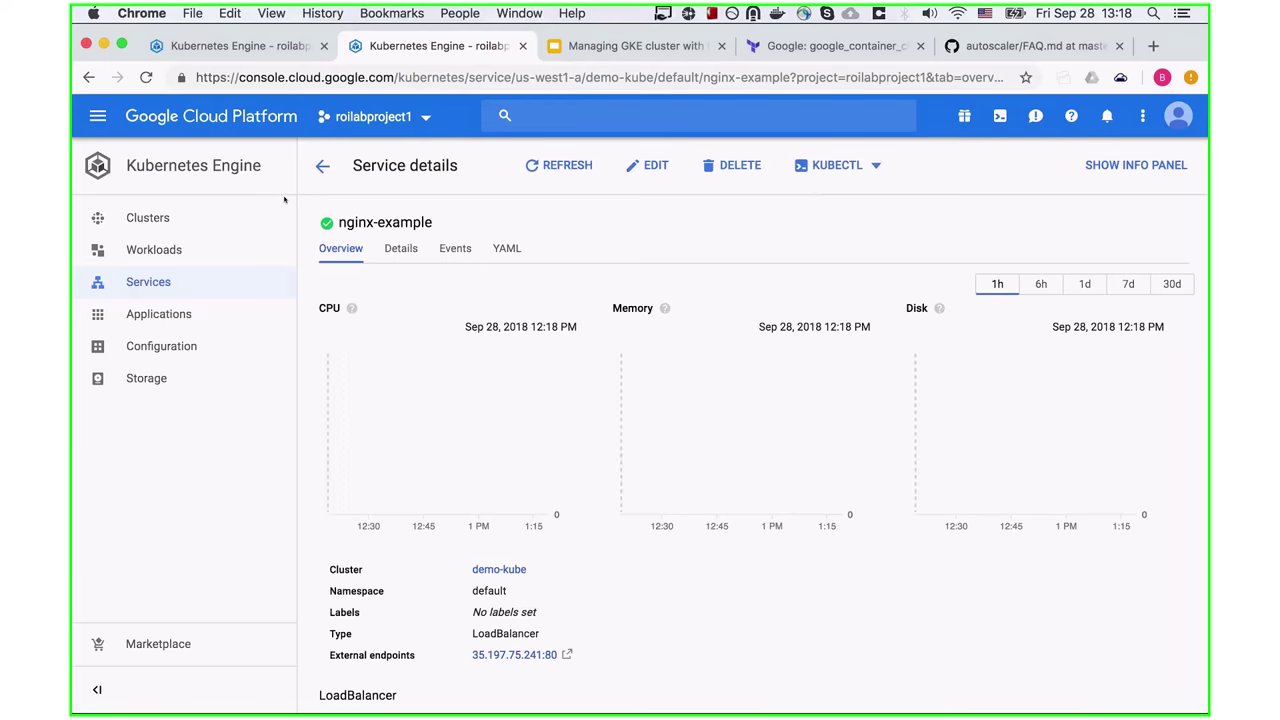
scroll(339, 238, "down", 10)
scroll(339, 238, "down", 5)
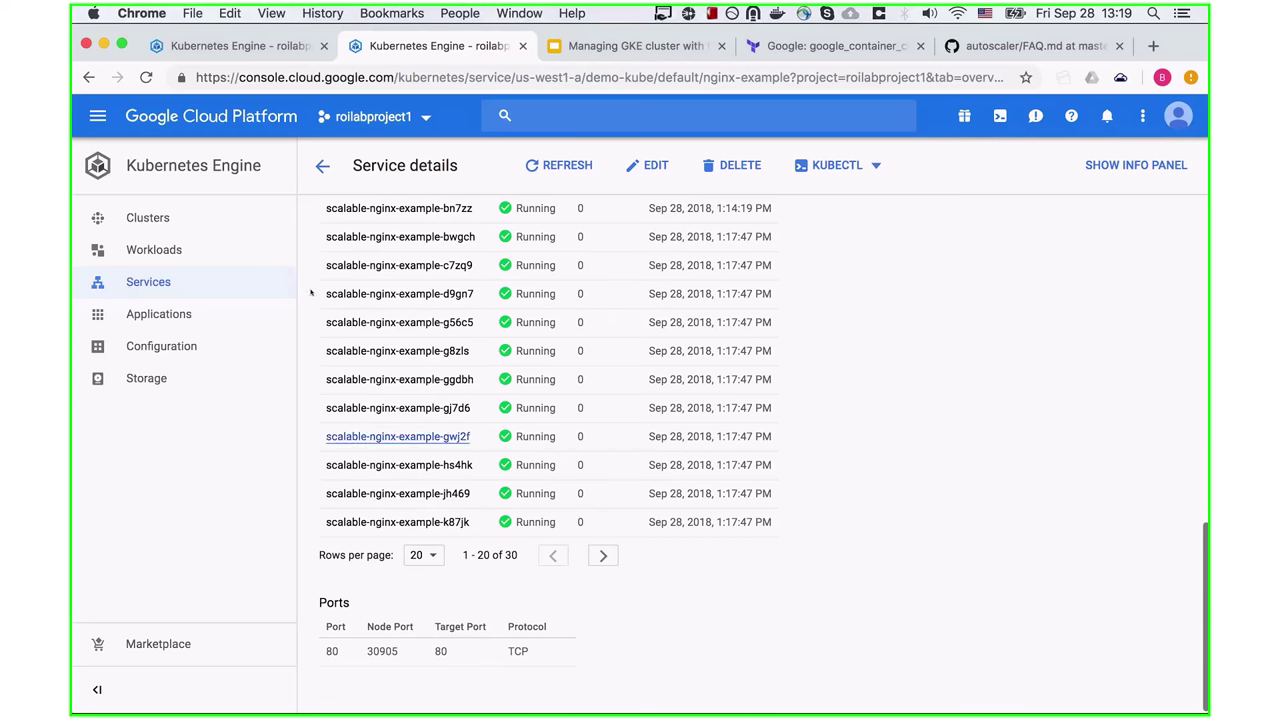
left_click(603, 555)
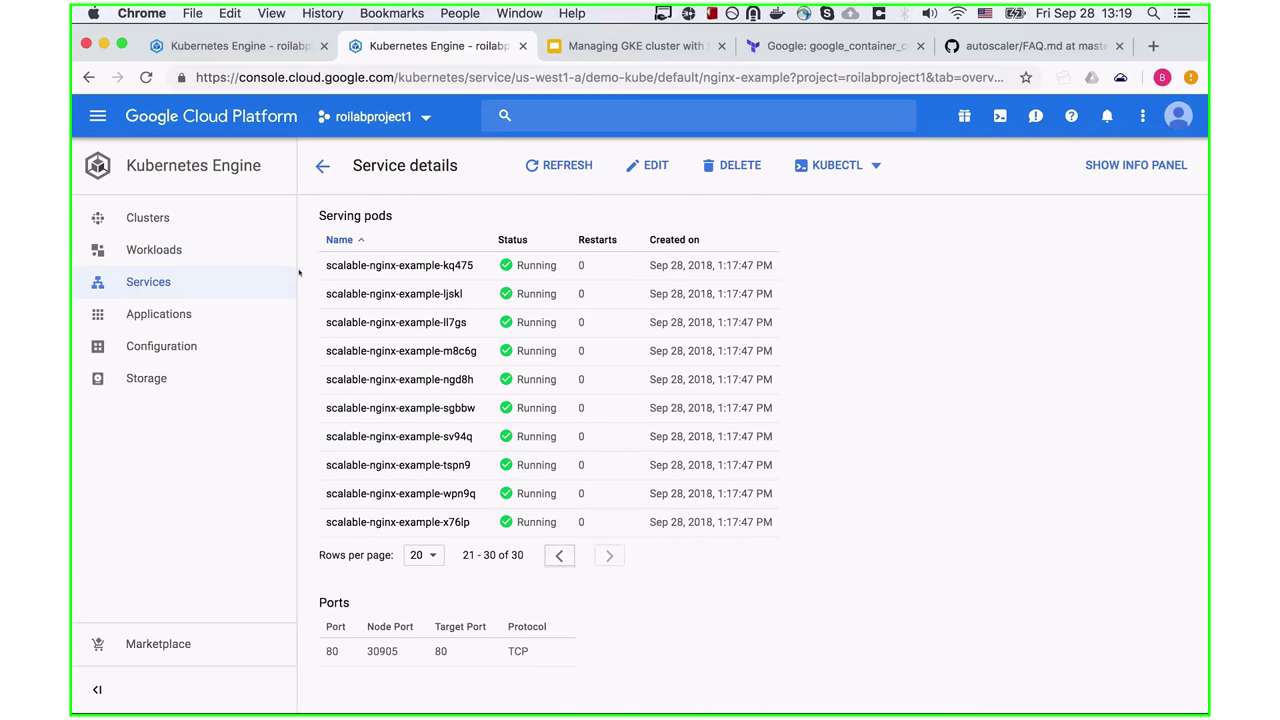
scroll(300, 200, "up", 5)
scroll(316, 228, "down", 5)
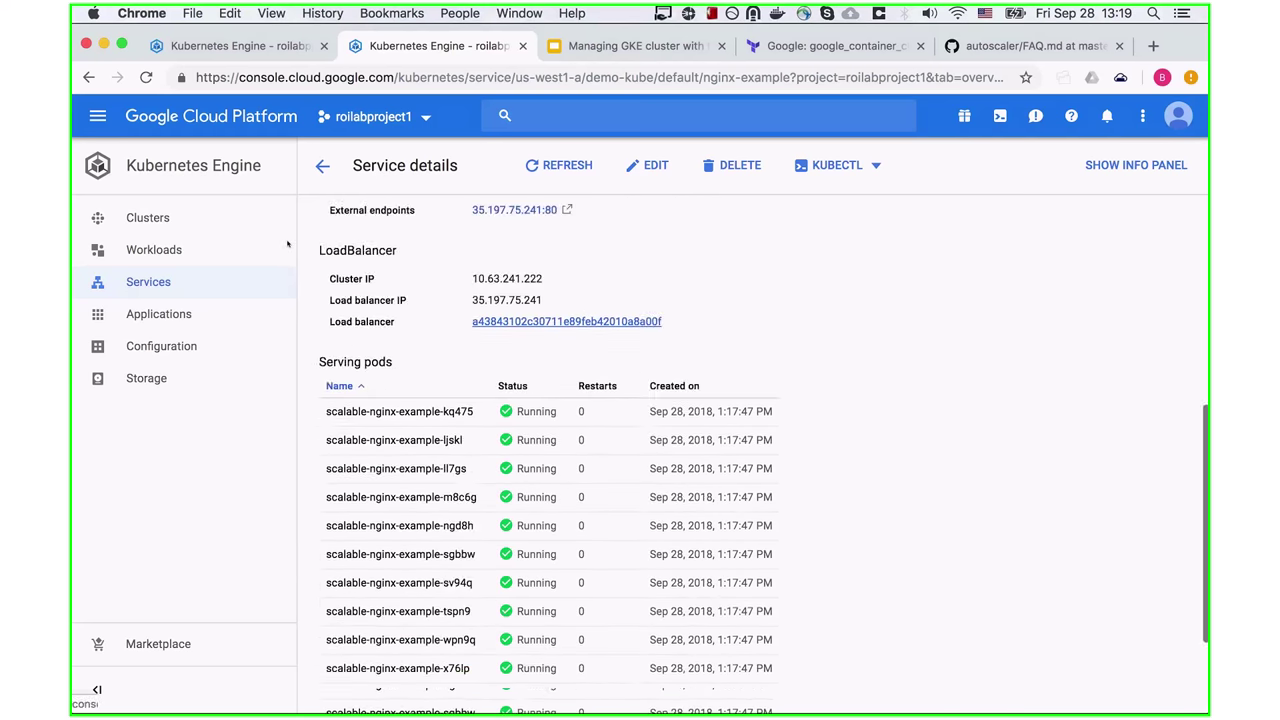
Switch to iTerm2, run terraform apply -var 'replicas=50' and approve the plan with yes
key("super+Tab")
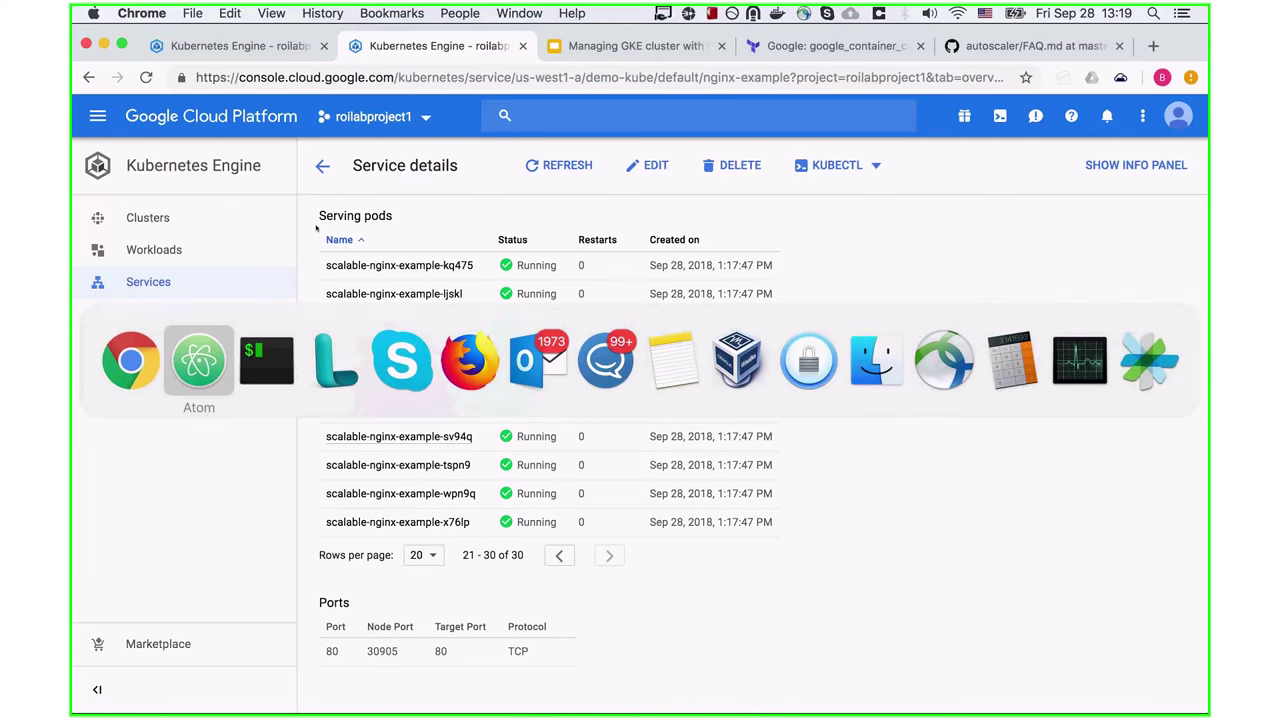
key("super+Tab")
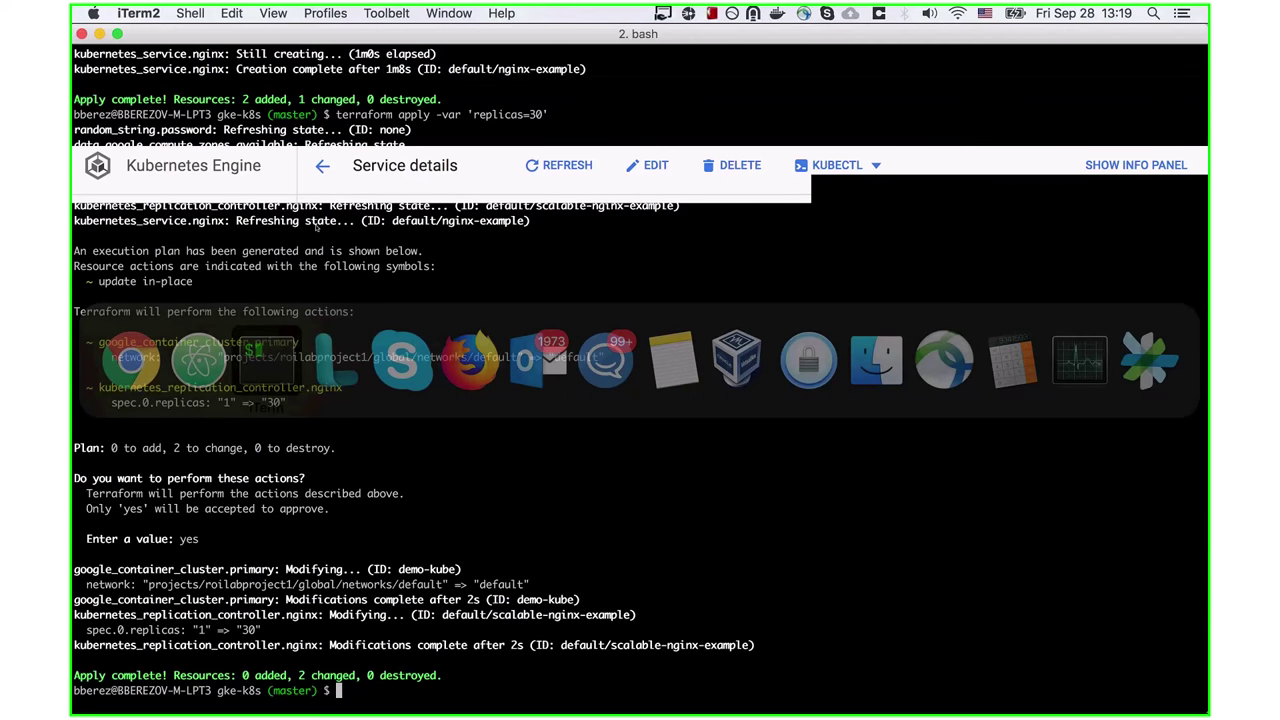
key("Up")
key("Left")
key("Left")
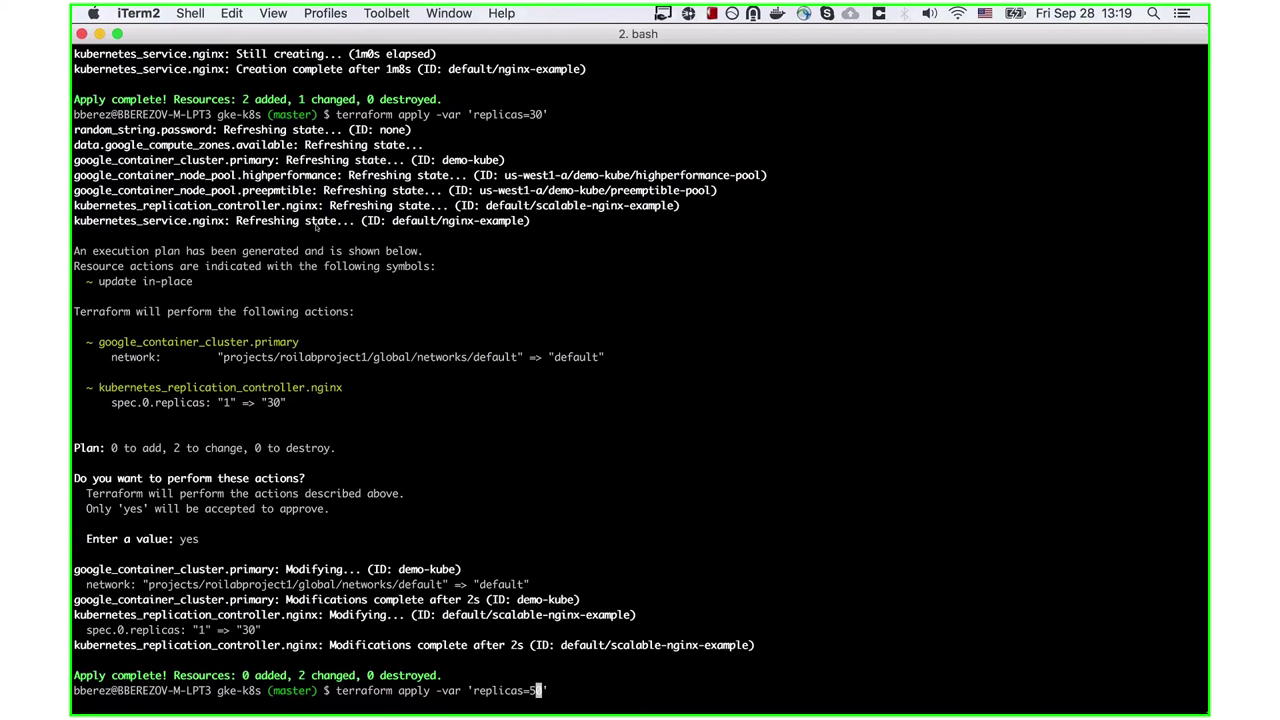
type("5")
key("Return")
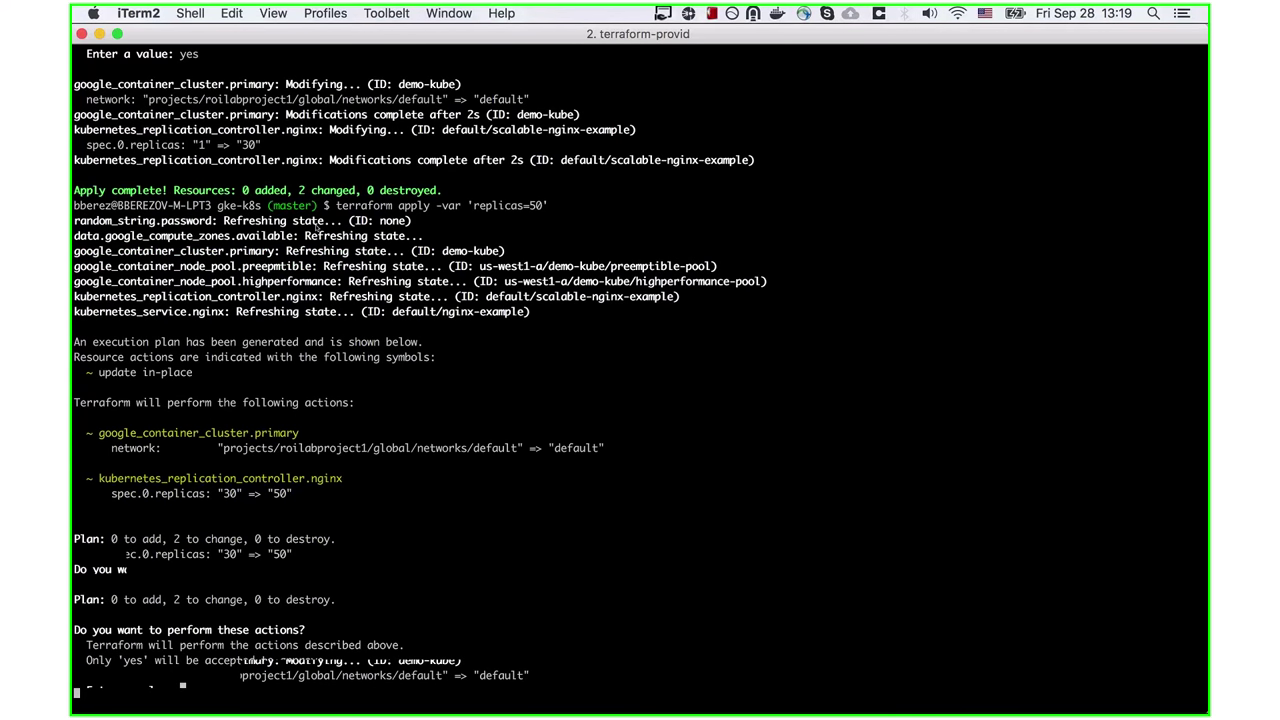
type("yes")
key("Return")
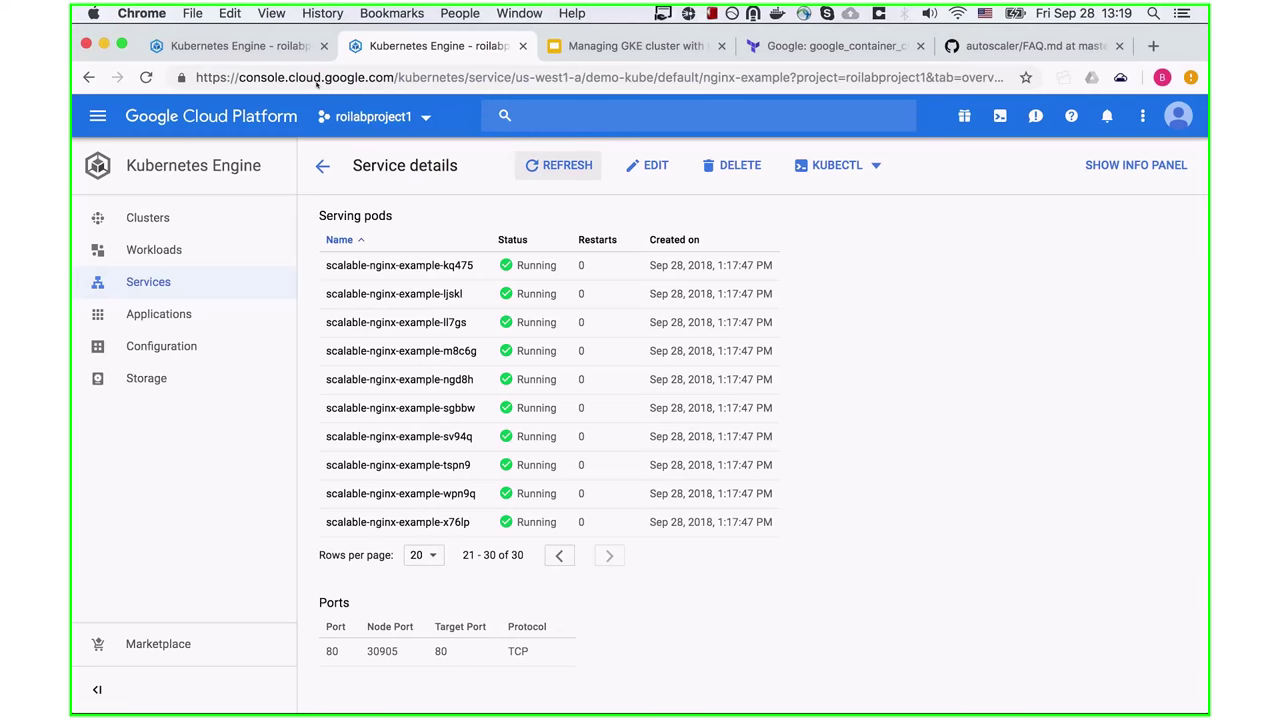
In Chrome, refresh the nginx-example service details and examine the status of its serving pods
left_click(559, 165)
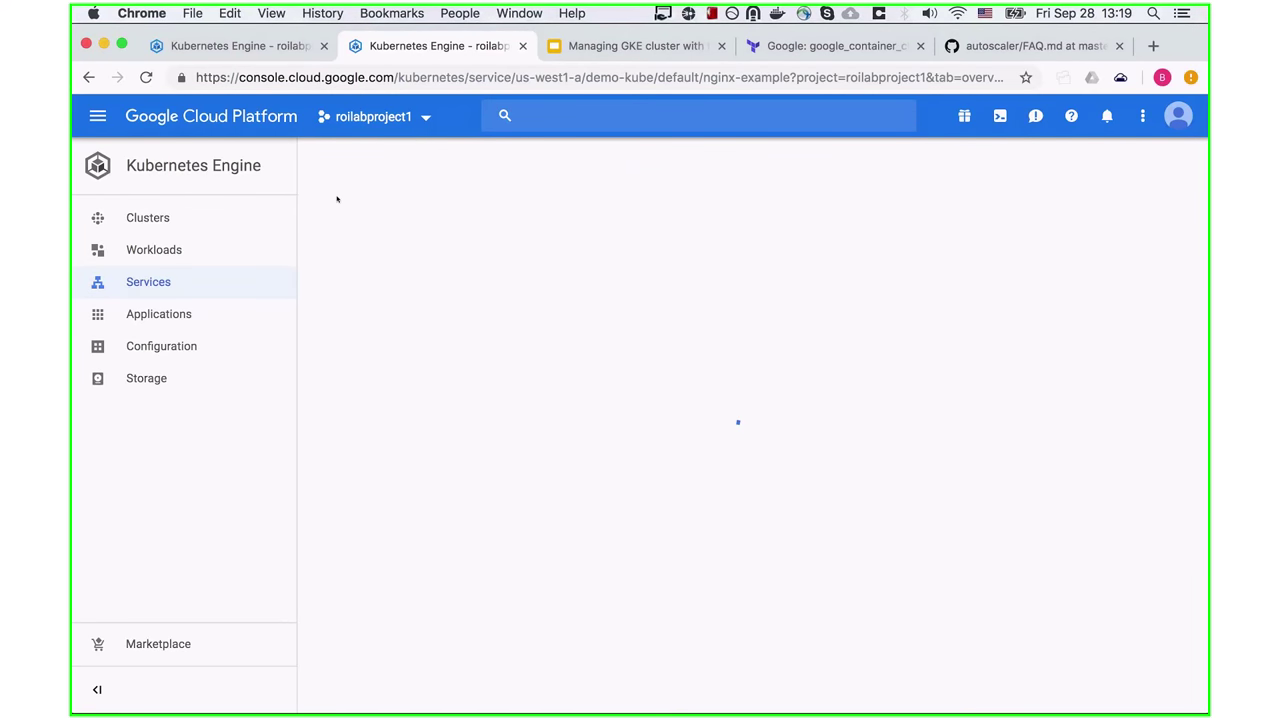
scroll(340, 224, "down", 5)
scroll(340, 224, "down", 4)
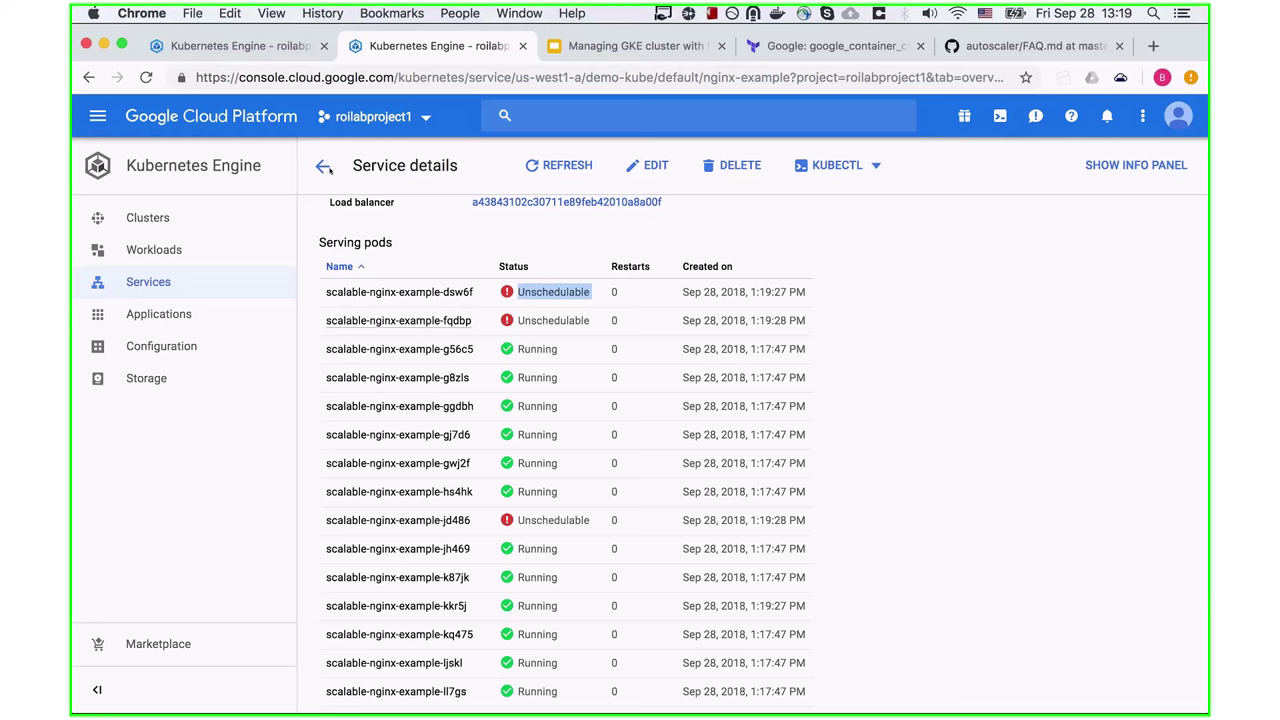
scroll(331, 246, "down", 1)
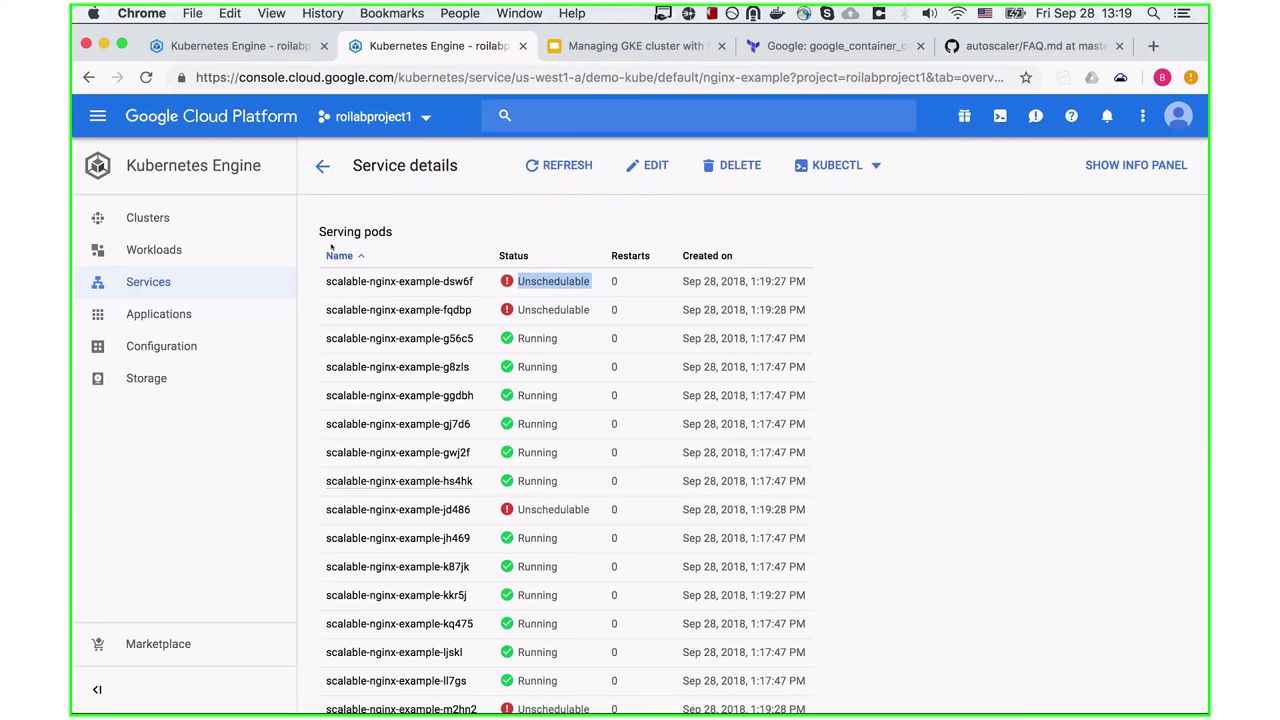
scroll(331, 246, "down", 5)
scroll(329, 246, "up", 4)
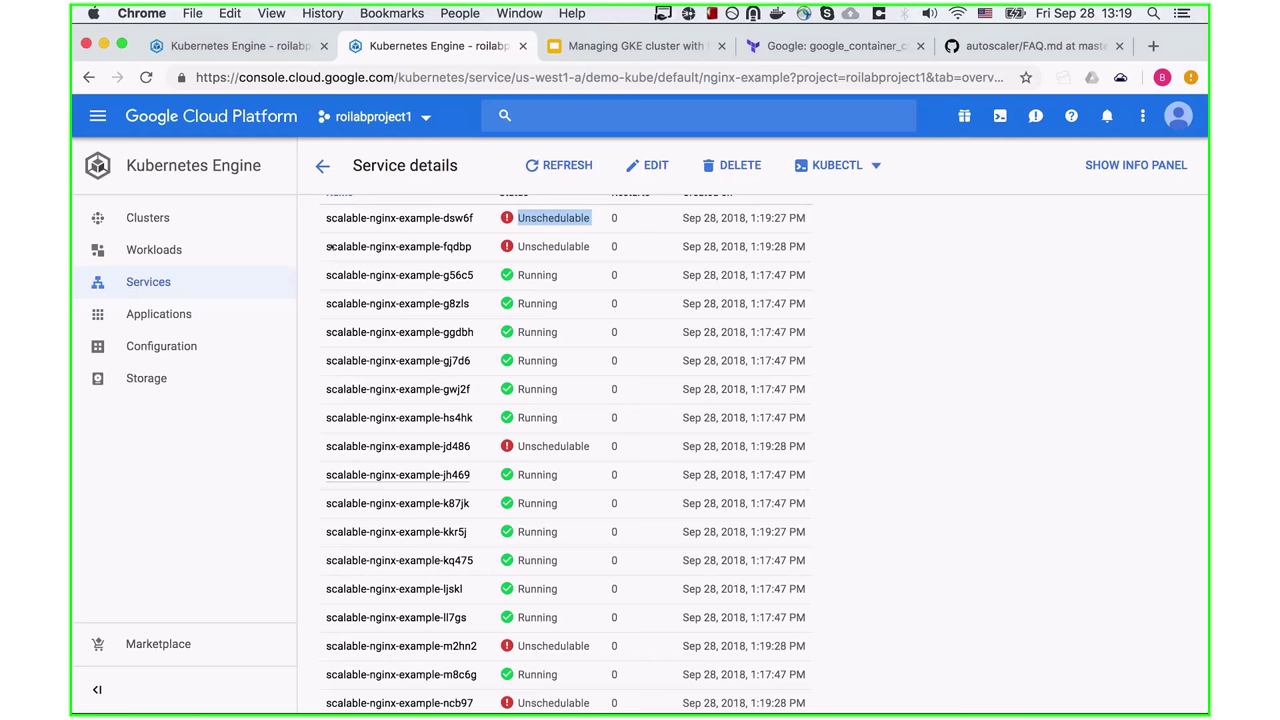
scroll(330, 246, "down", 1)
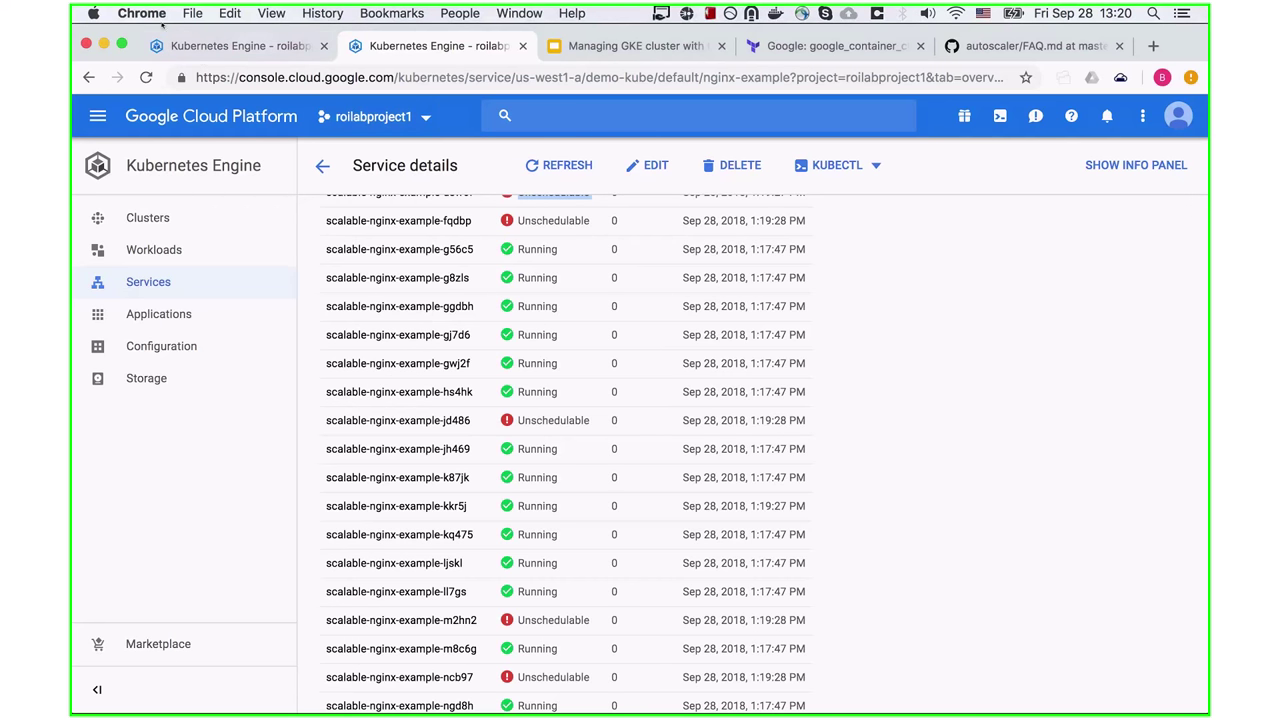
Check the cluster list and the current nodes of the demo-kube cluster
key("super+1")
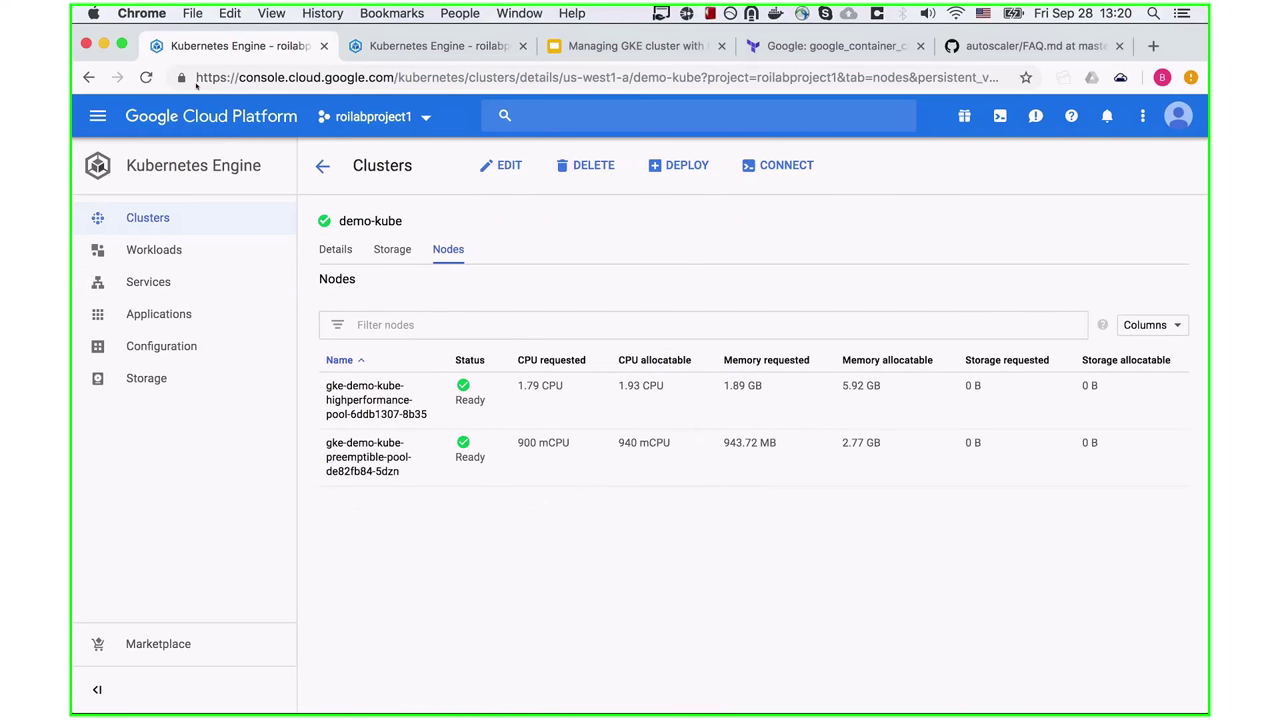
left_click(295, 218)
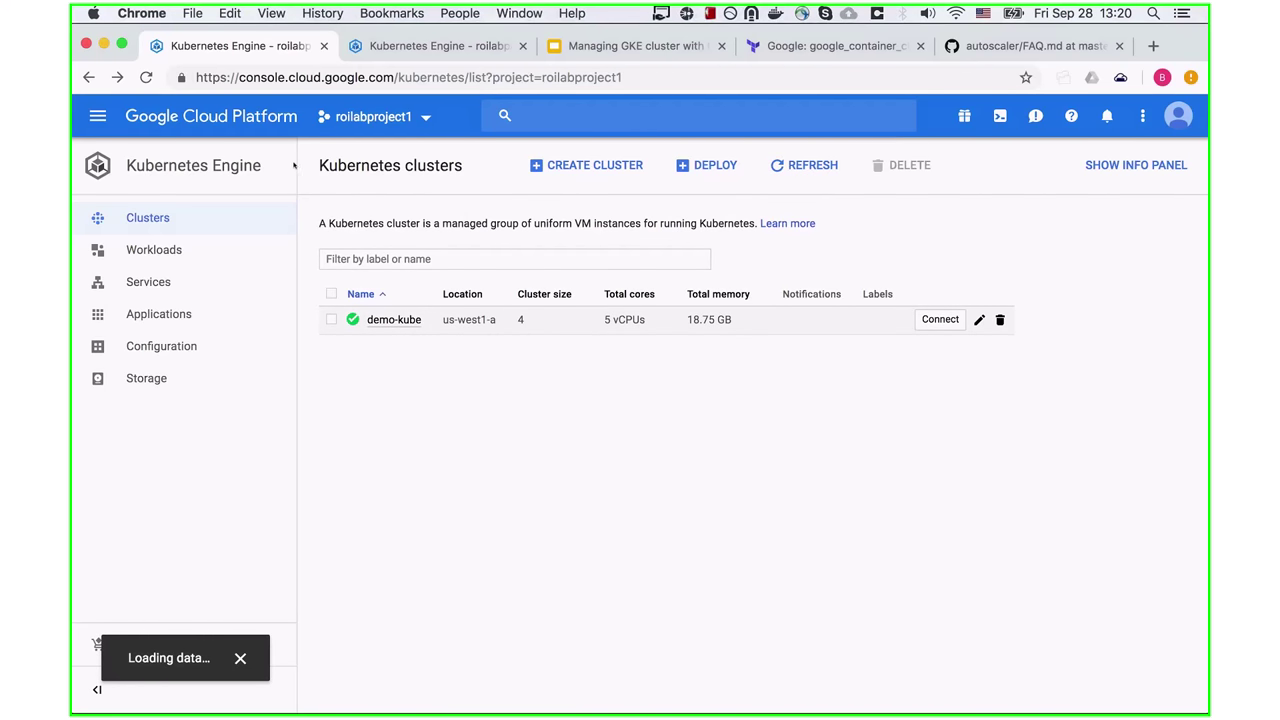
key("Return")
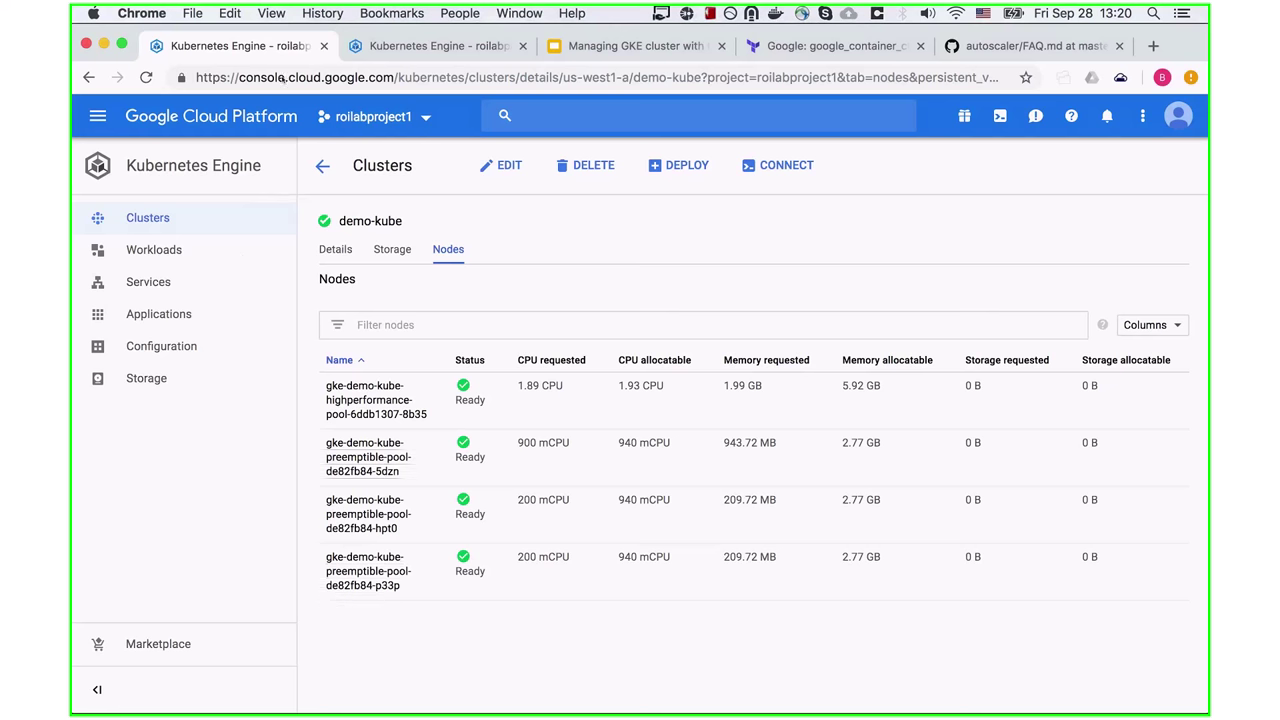
Return to the nginx-example service, reload it and check the status of its serving pods through the last page
key("ctrl+Tab")
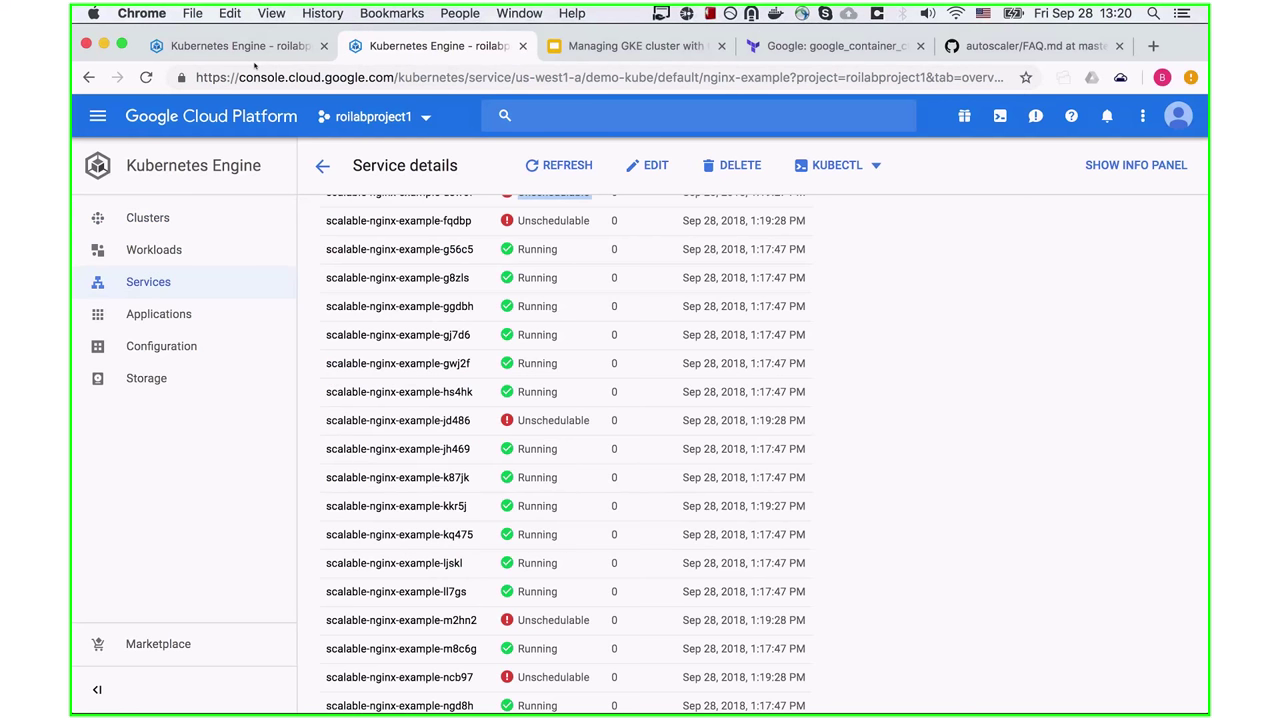
scroll(238, 175, "up", 3)
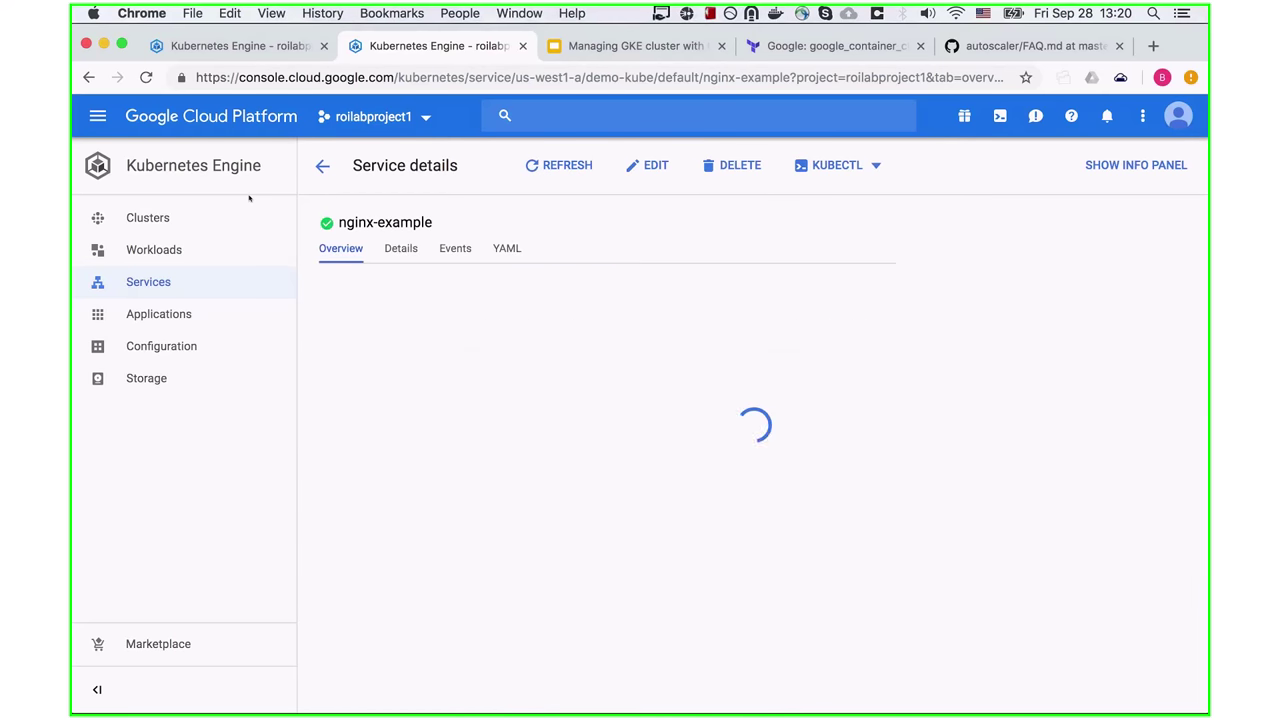
scroll(270, 267, "down", 10)
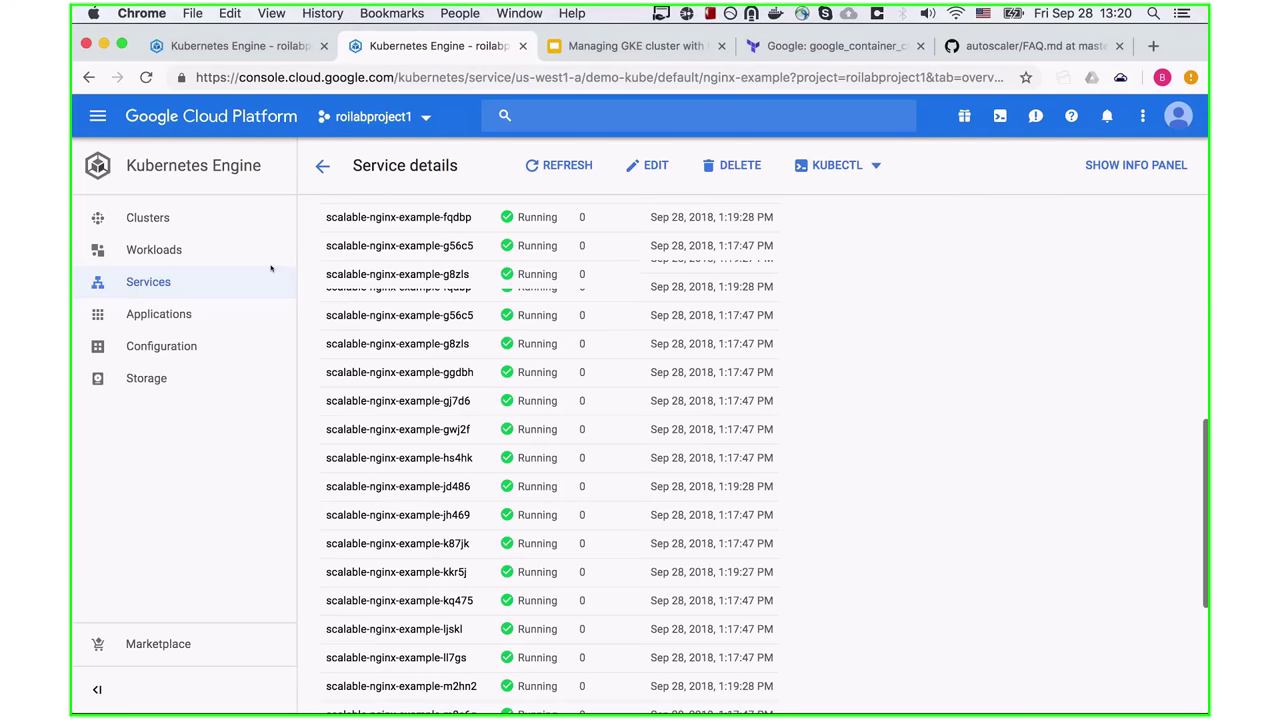
scroll(300, 242, "down", 3)
left_click(609, 555)
Switch to iTerm2 and run terraform apply -var 'replicas=100' to scale up the nginx replication controller
key("ctrl+grave")
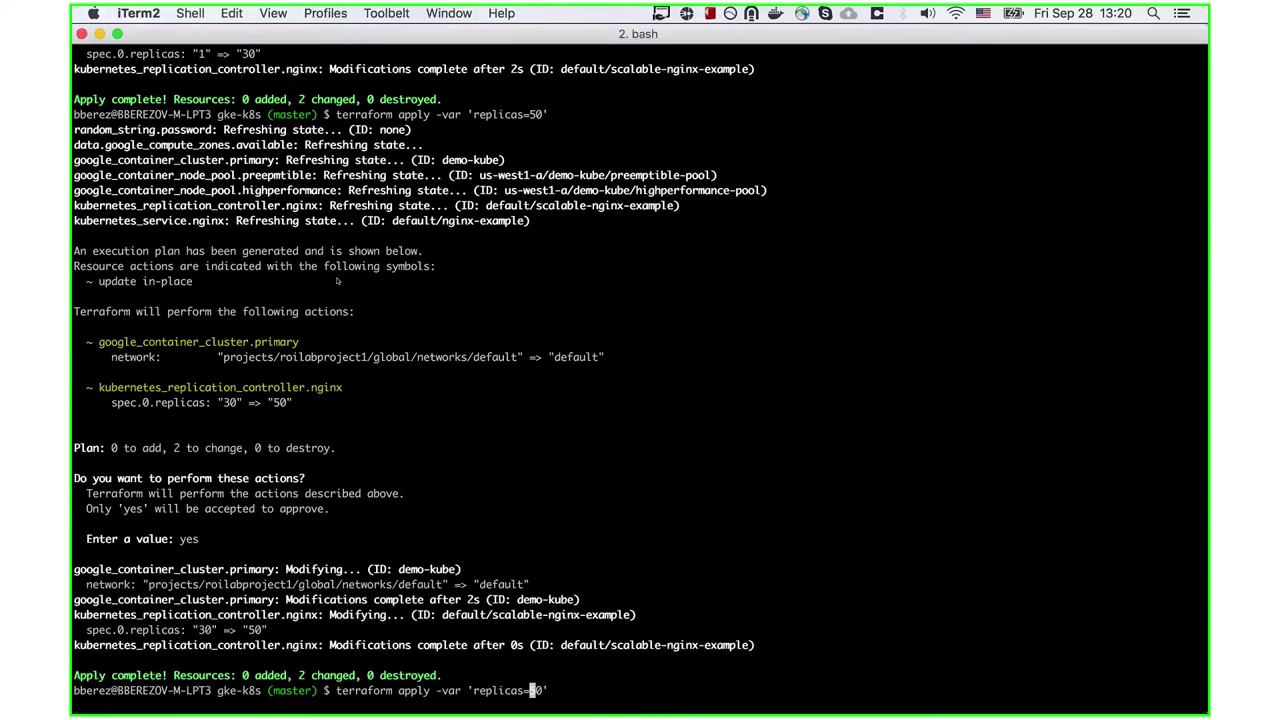
key("BackSpace")
type("10")
key("ctrl+e")
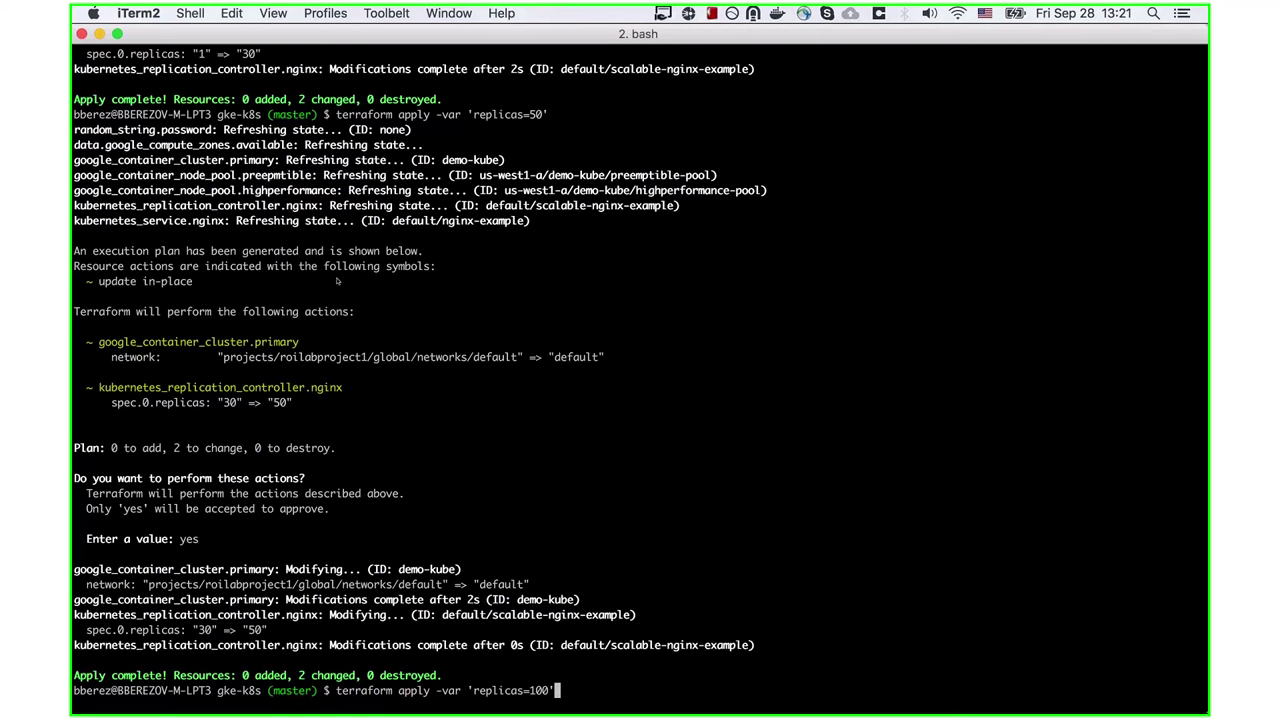
key("Return")
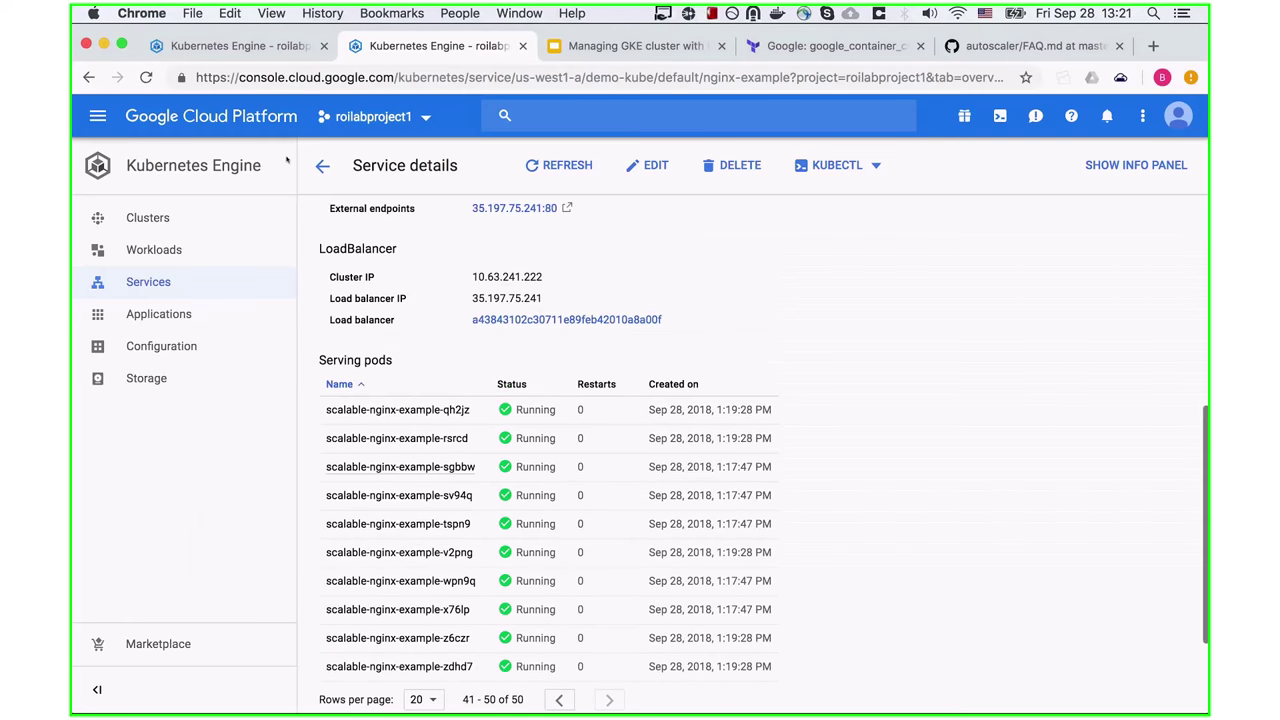
Reload the nginx-example service in Chrome and page through its serving pods to check their statuses
key("super+r")
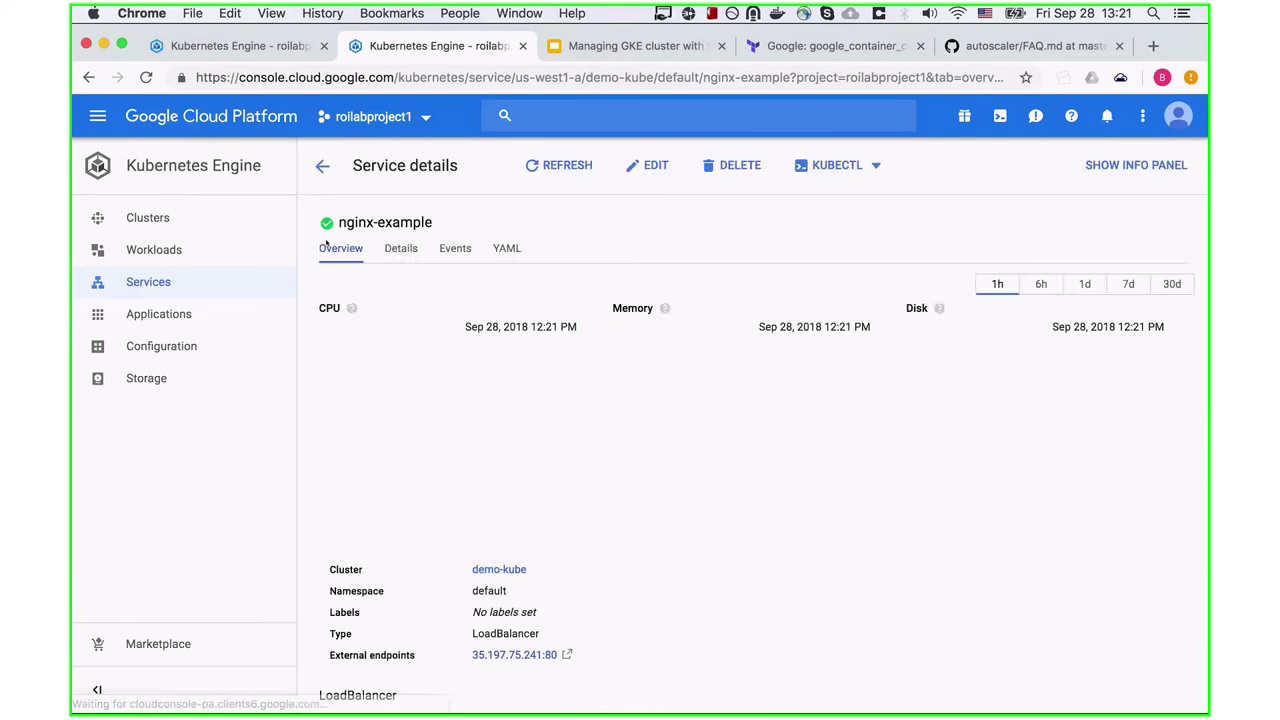
scroll(329, 201, "down", 3)
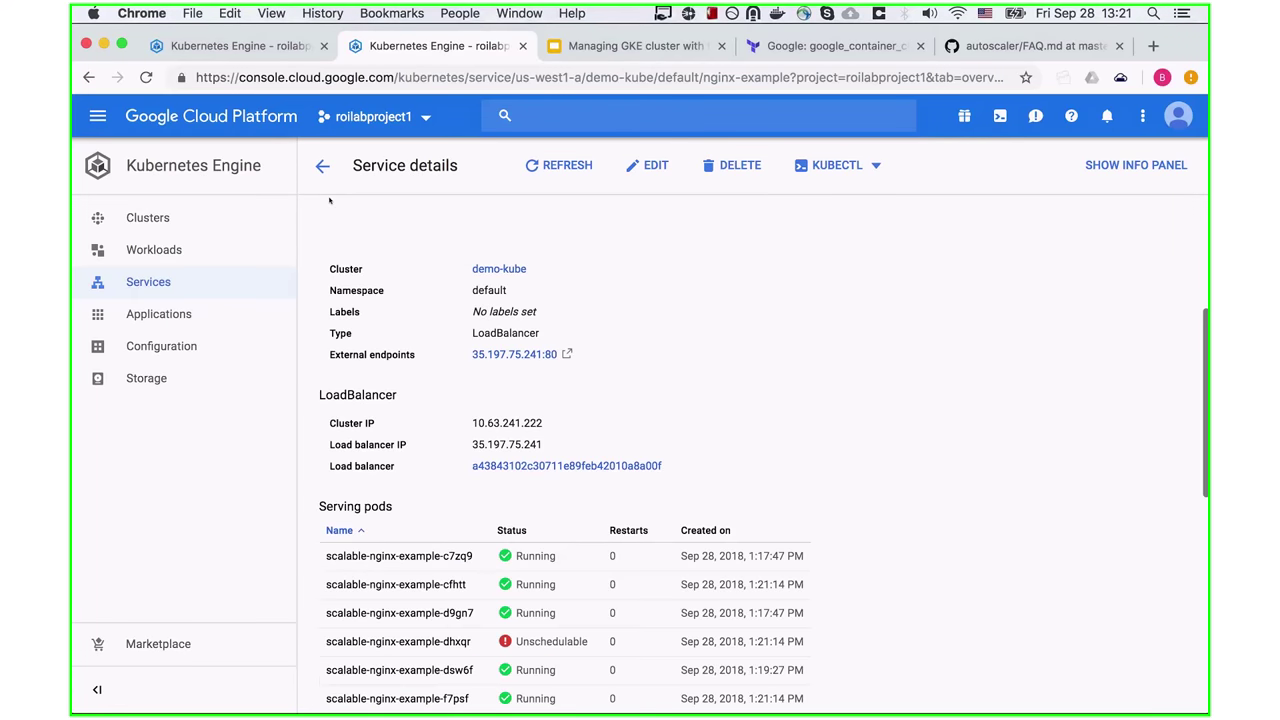
scroll(329, 201, "down", 5)
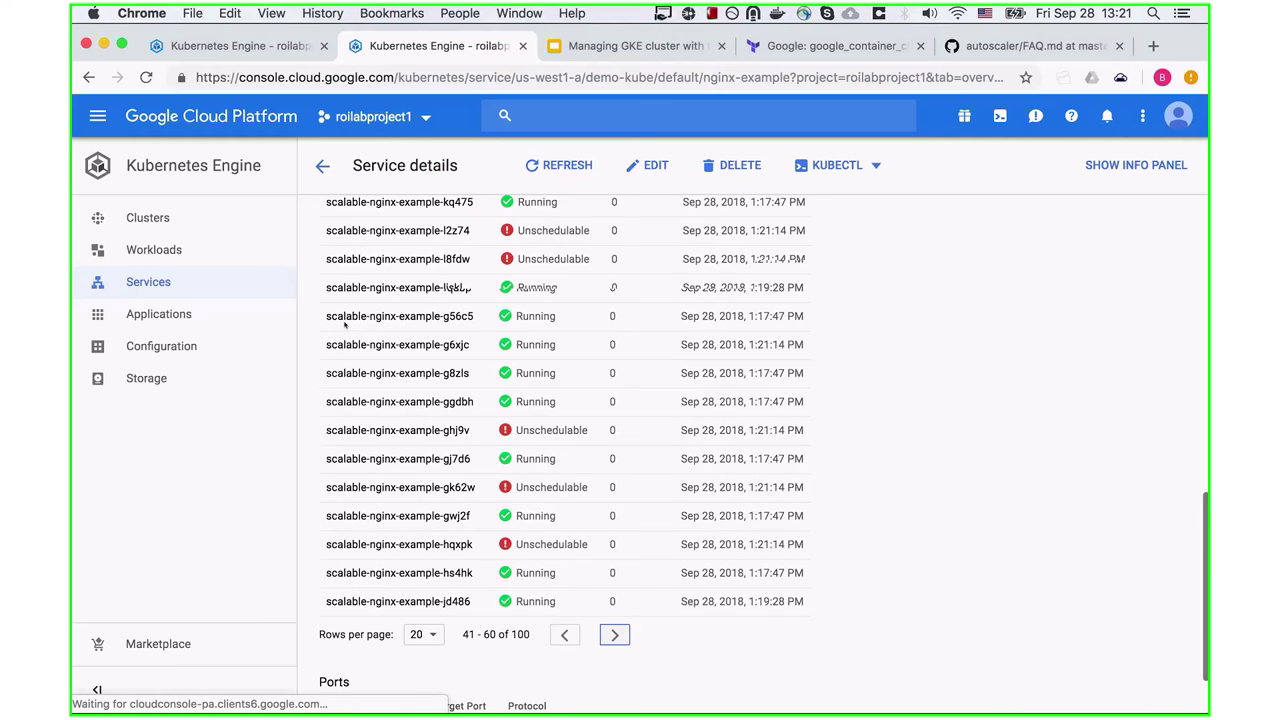
scroll(313, 185, "up", 2)
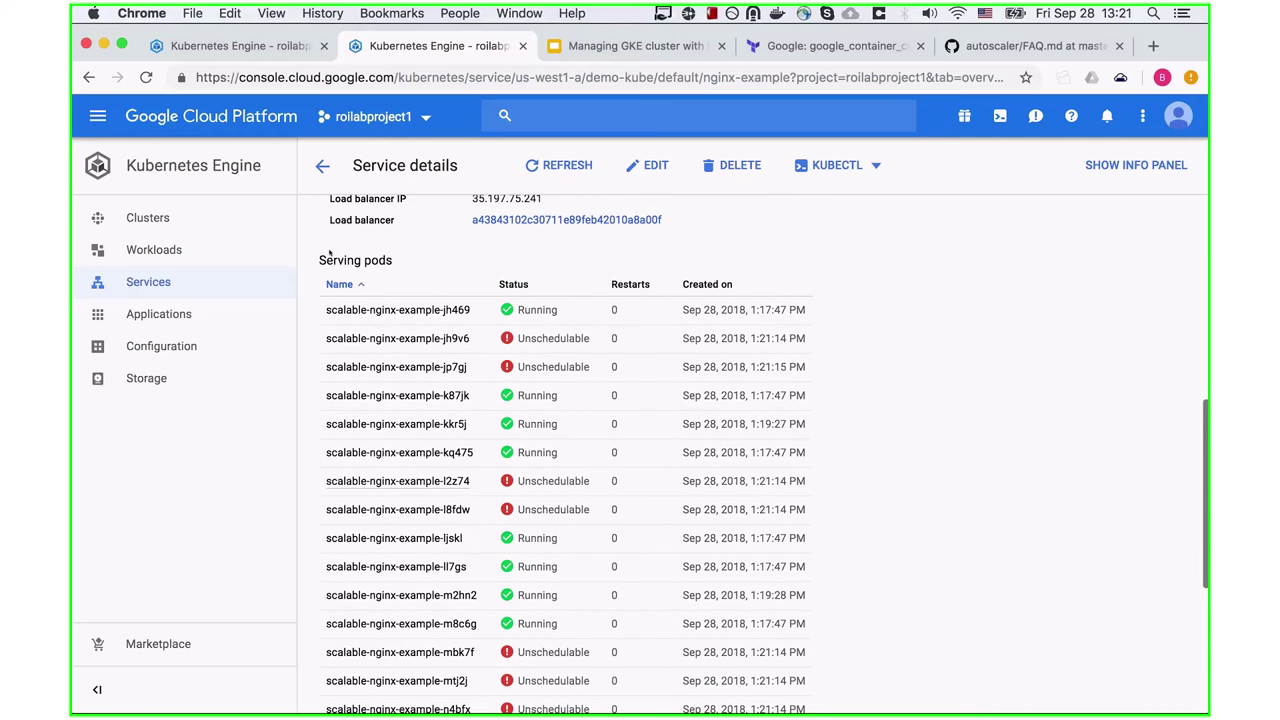
scroll(329, 253, "down", 4)
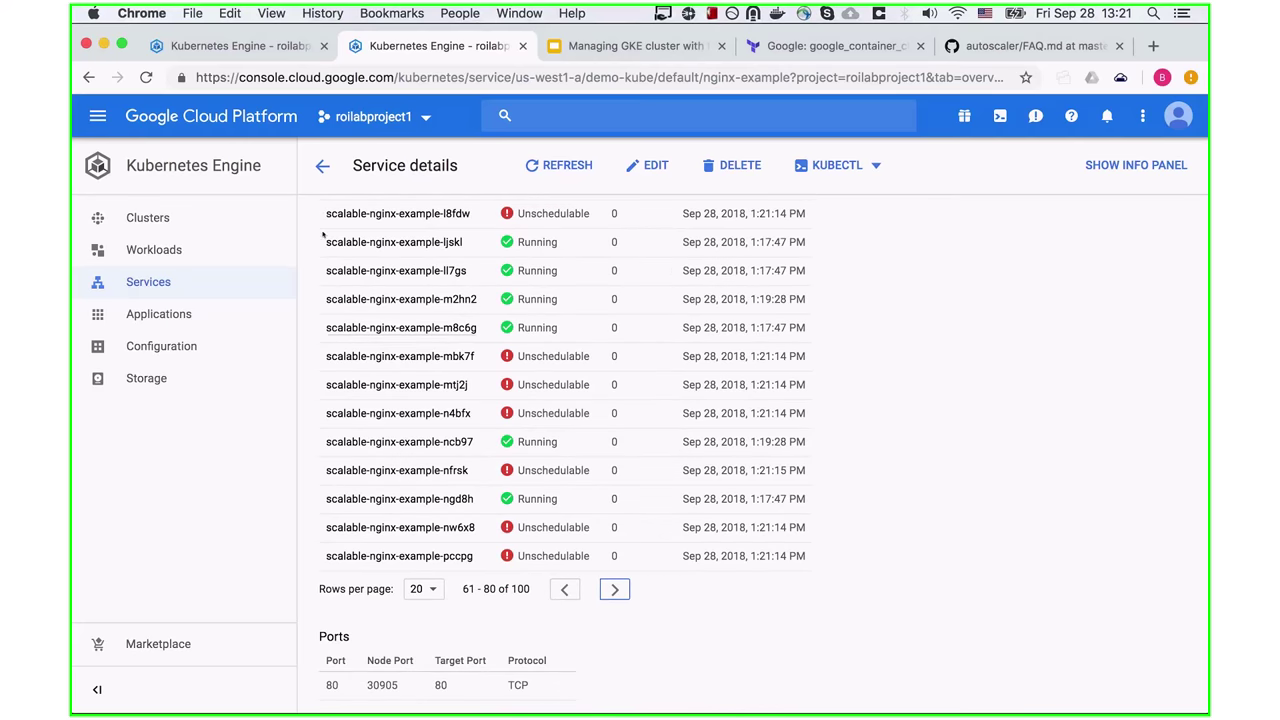
scroll(327, 270, "up", 2)
scroll(327, 270, "up", 1)
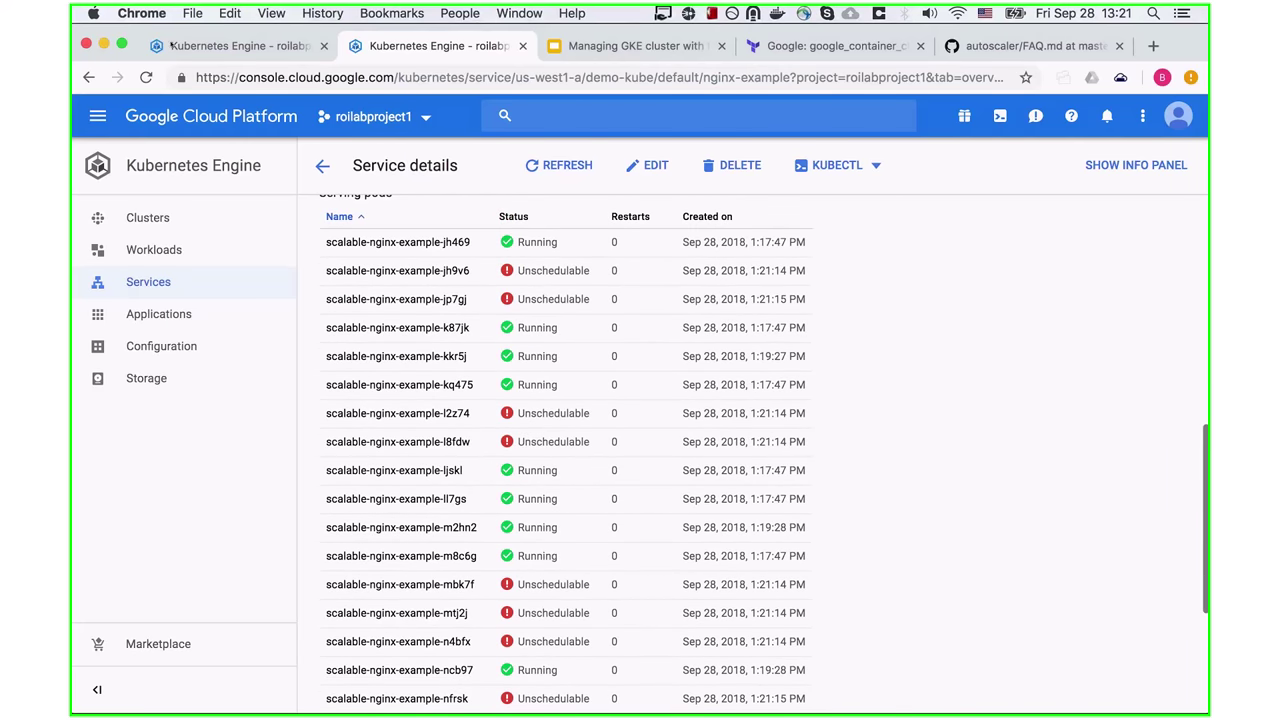
Review the demo-kube cluster's node list and its cluster details
left_click(168, 40)
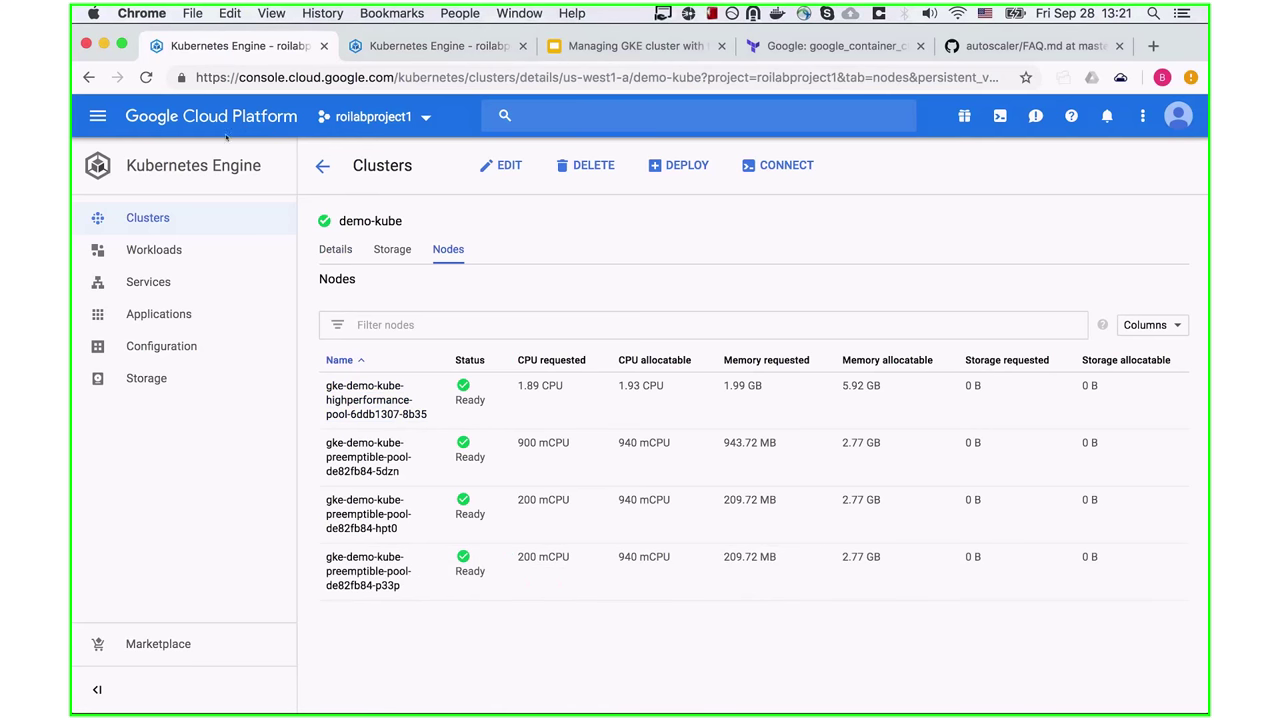
left_click(335, 249)
scroll(268, 243, "down", 10)
scroll(268, 243, "up", 15)
Refresh the cluster list, reopen demo-kube and examine the size and autoscaling settings of its node pools
left_click(266, 229)
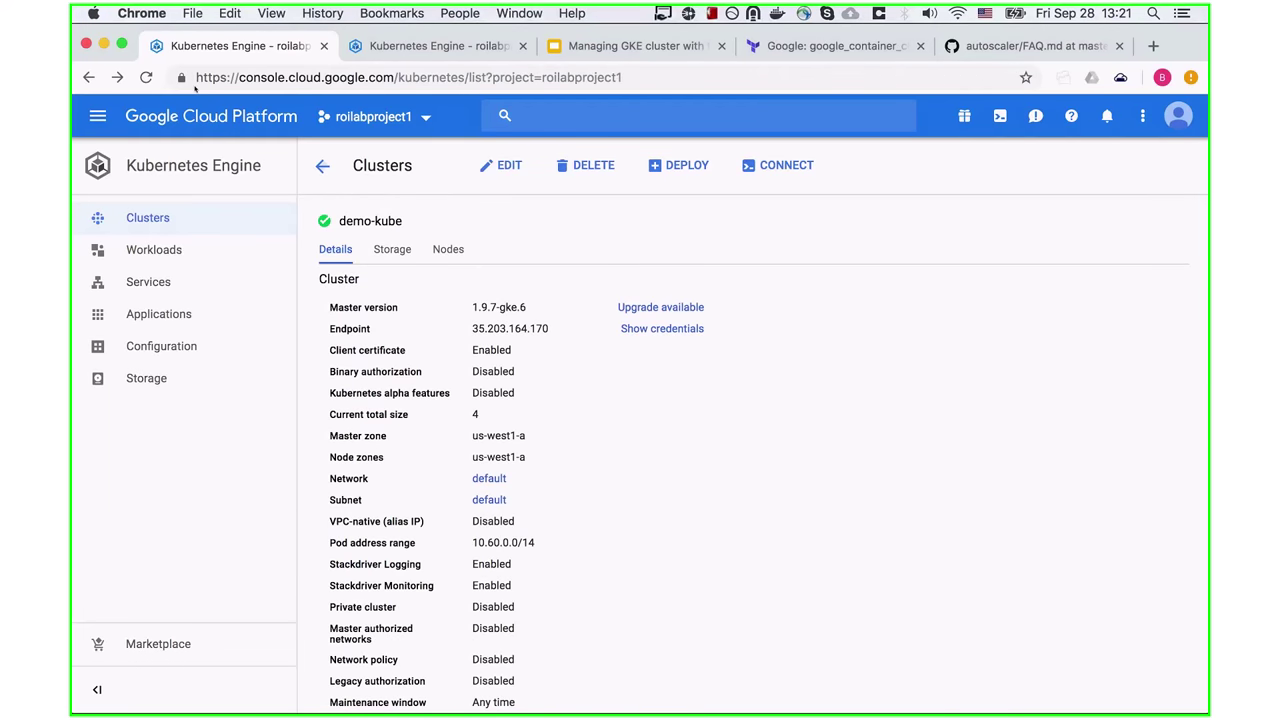
left_click(804, 165)
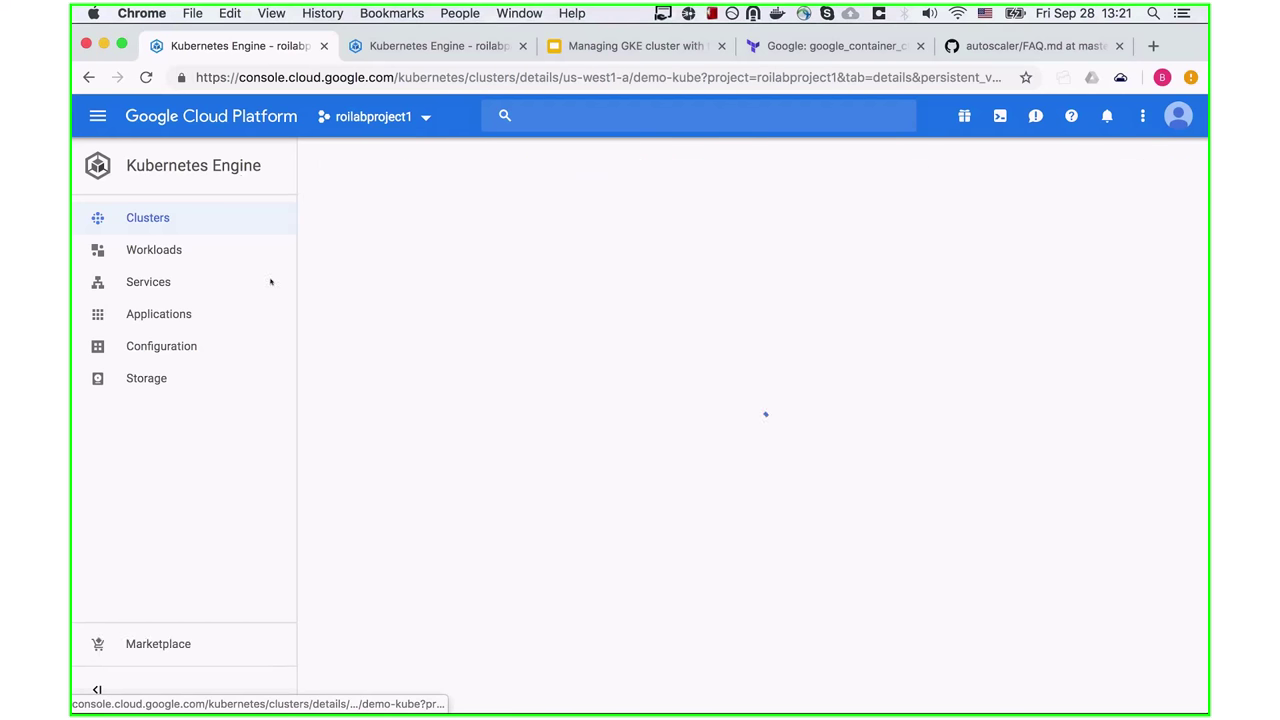
scroll(270, 282, "down", 8)
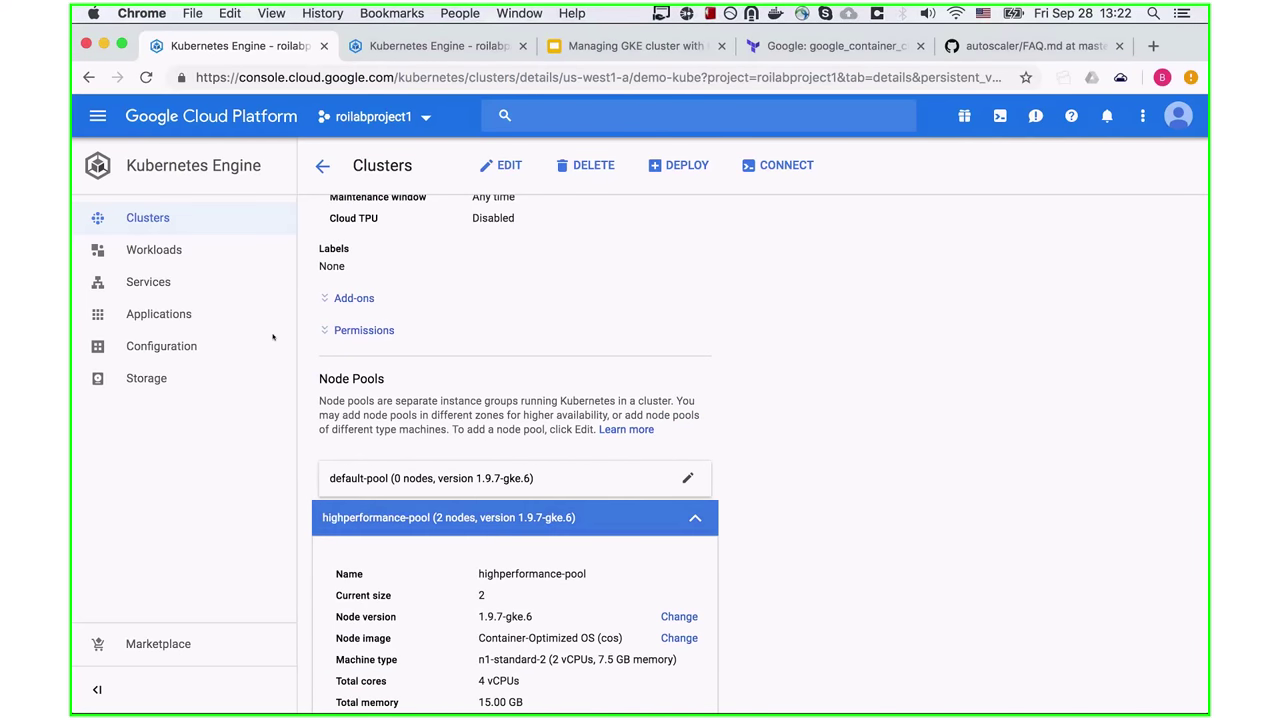
scroll(307, 302, "down", 3)
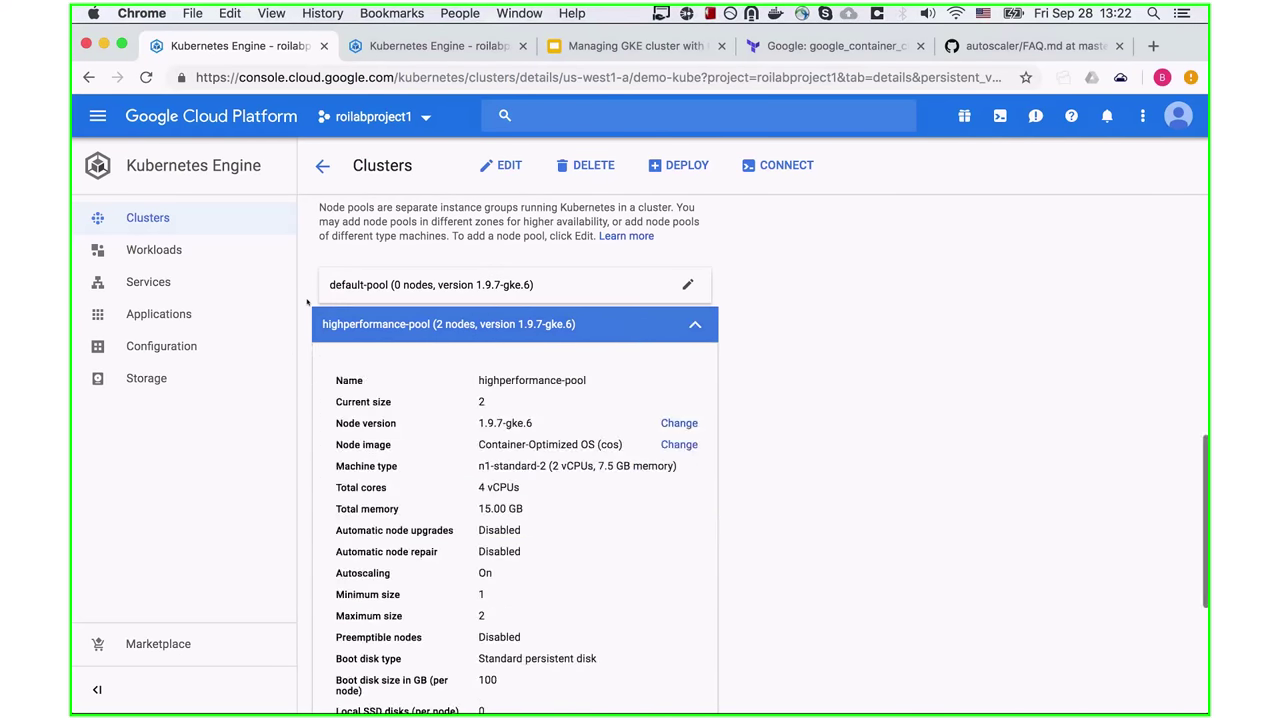
scroll(307, 302, "down", 3)
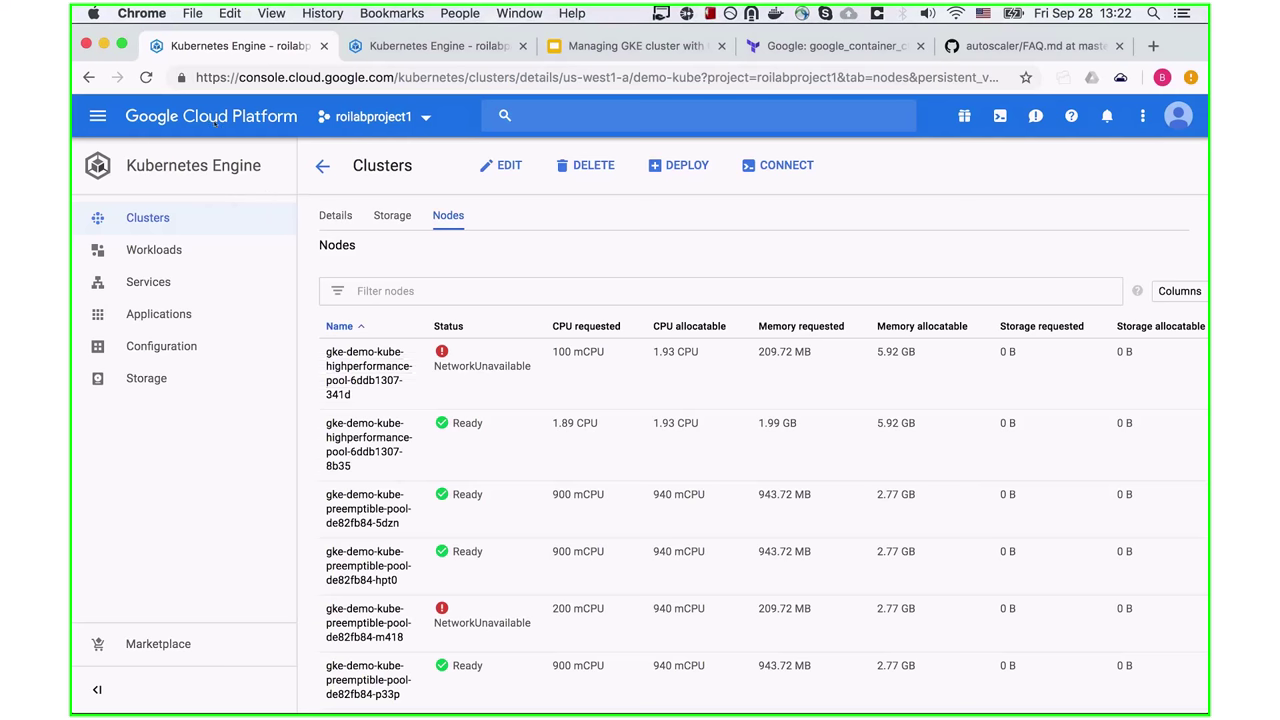
Return to the nginx-example service, refresh its details and check the pod statuses on the last two pages of serving pods
key("super+bracketleft")
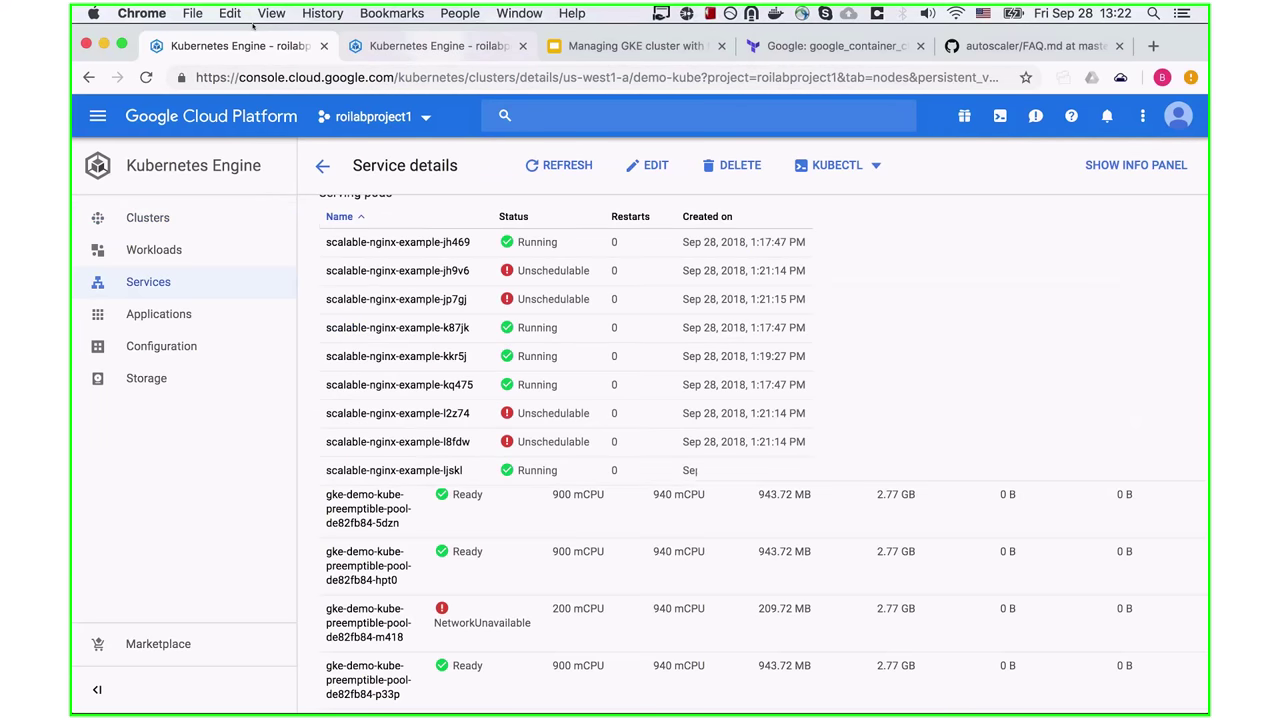
key("ctrl+Tab")
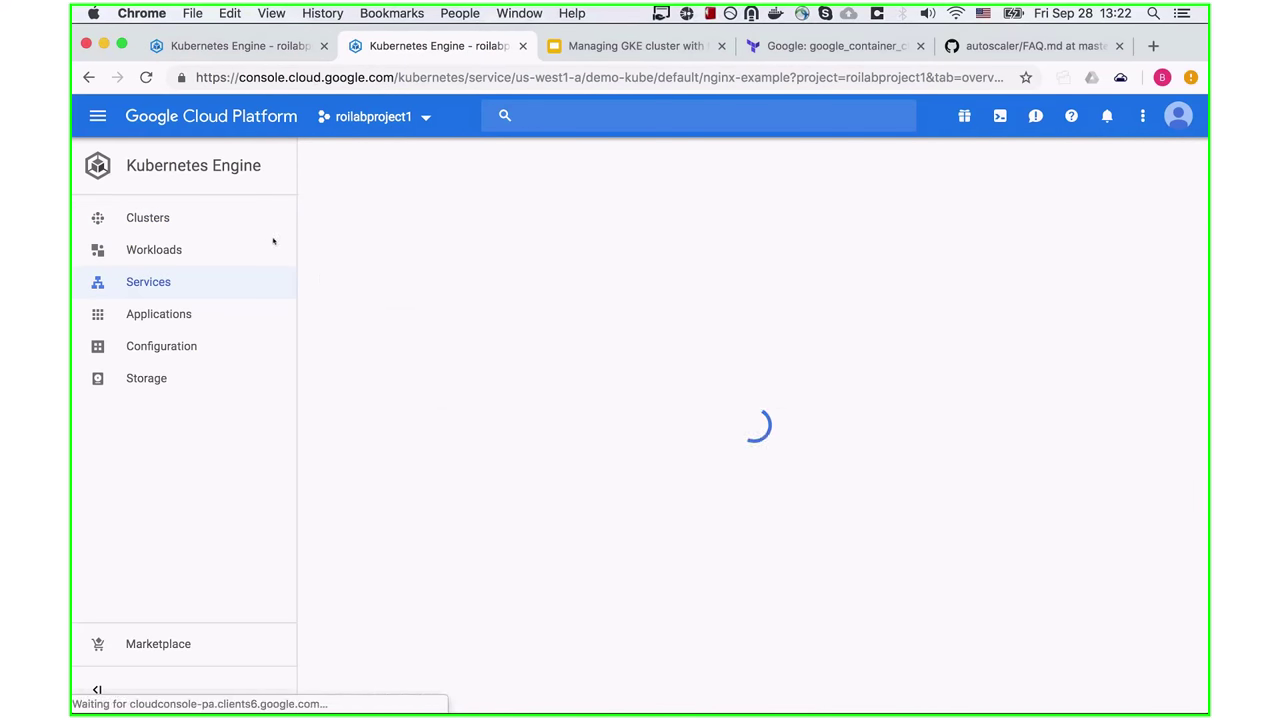
scroll(283, 245, "down", 15)
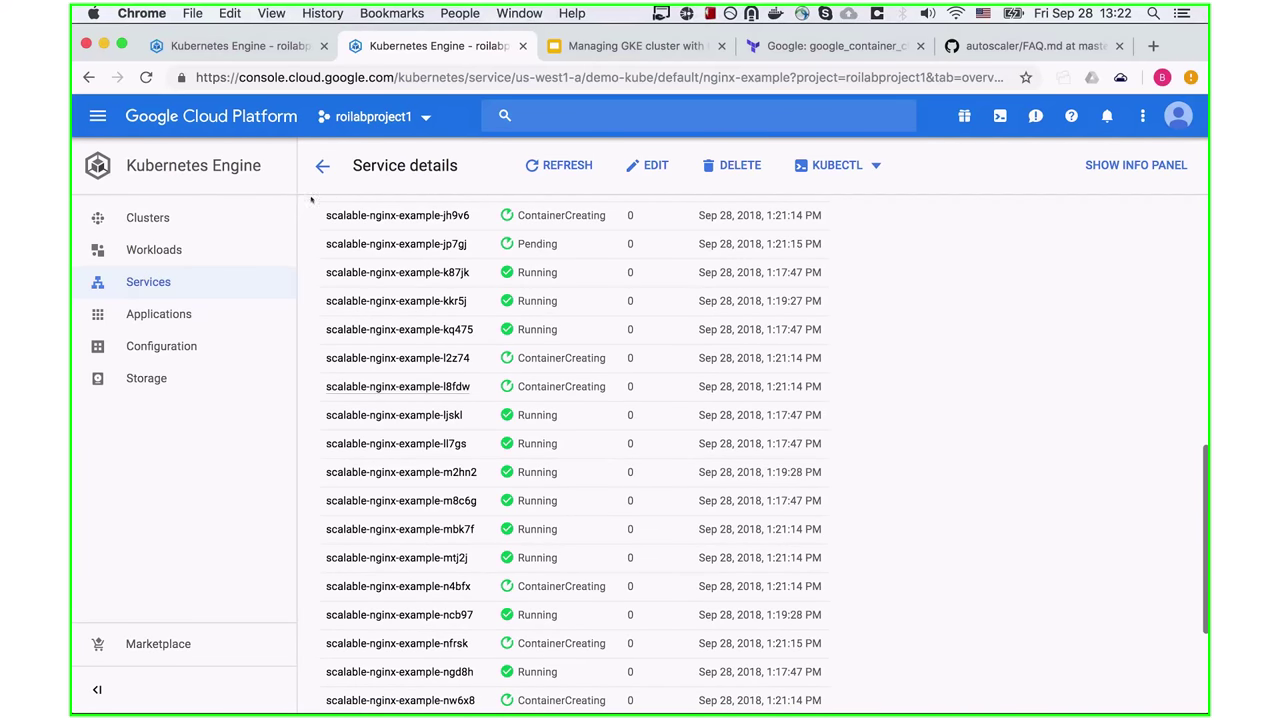
scroll(315, 240, "down", 5)
key("Tab")
key("Tab")
key("Return")
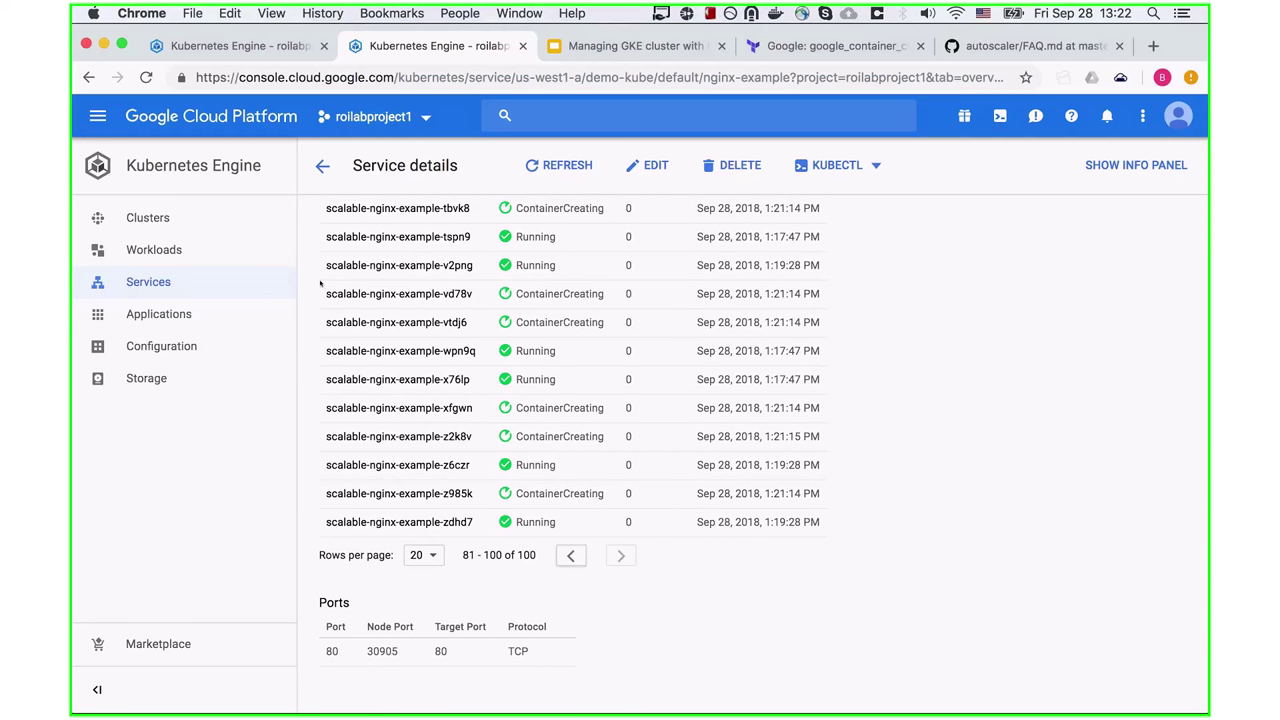
key("Return")
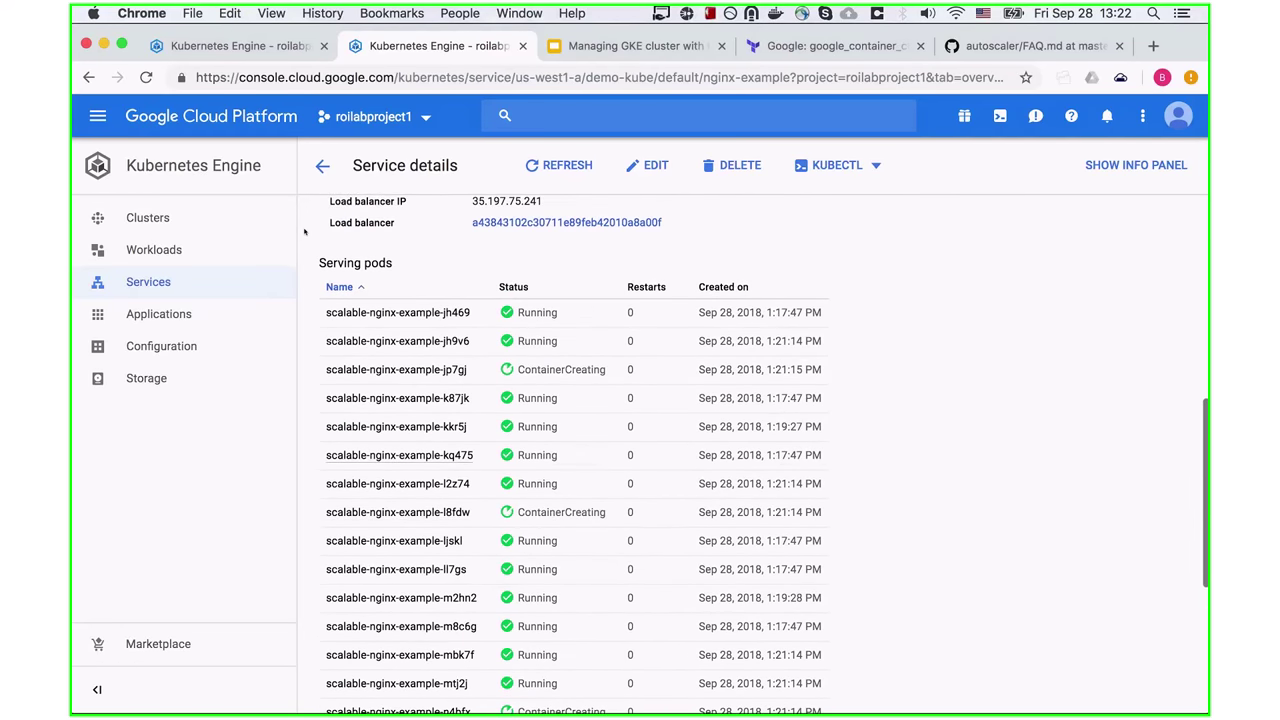
Examine the statuses of serving pods 61 to 80 of the nginx-example service
scroll(305, 232, "down", 2)
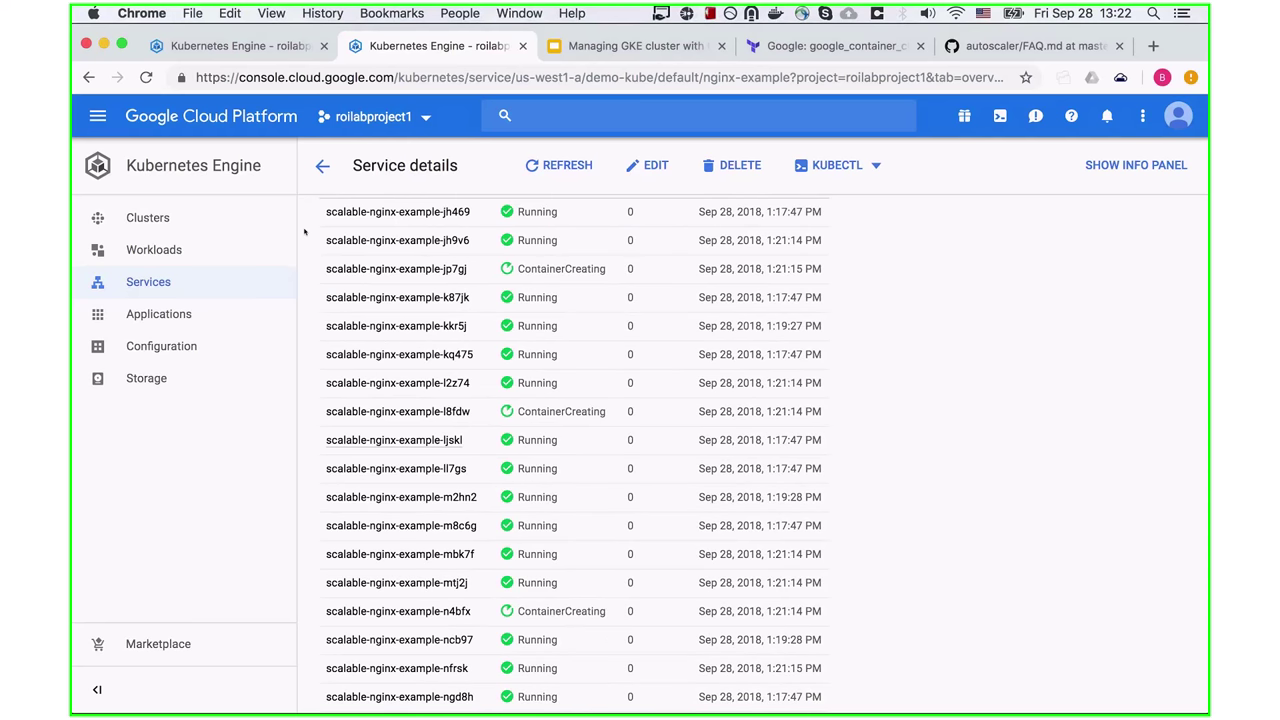
scroll(305, 232, "down", 2)
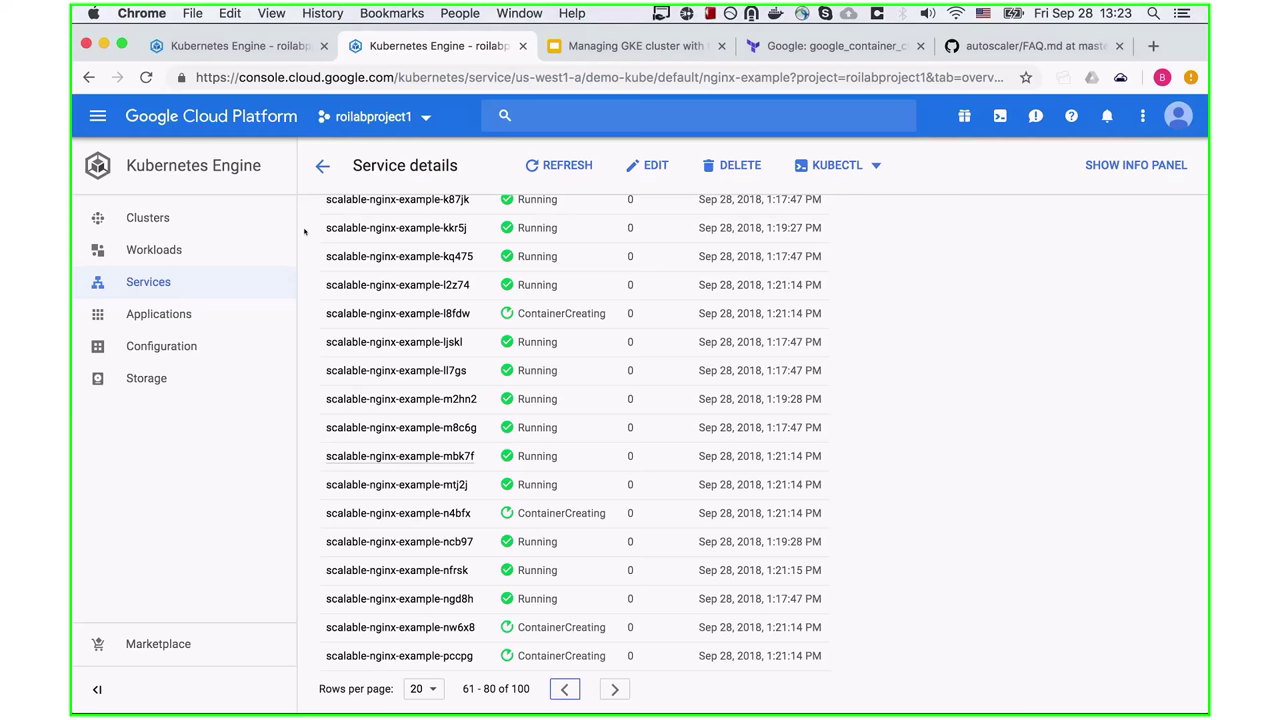
key("Tab")
key("Tab")
key("Tab")
key("Tab")
scroll(308, 248, "down", 2)
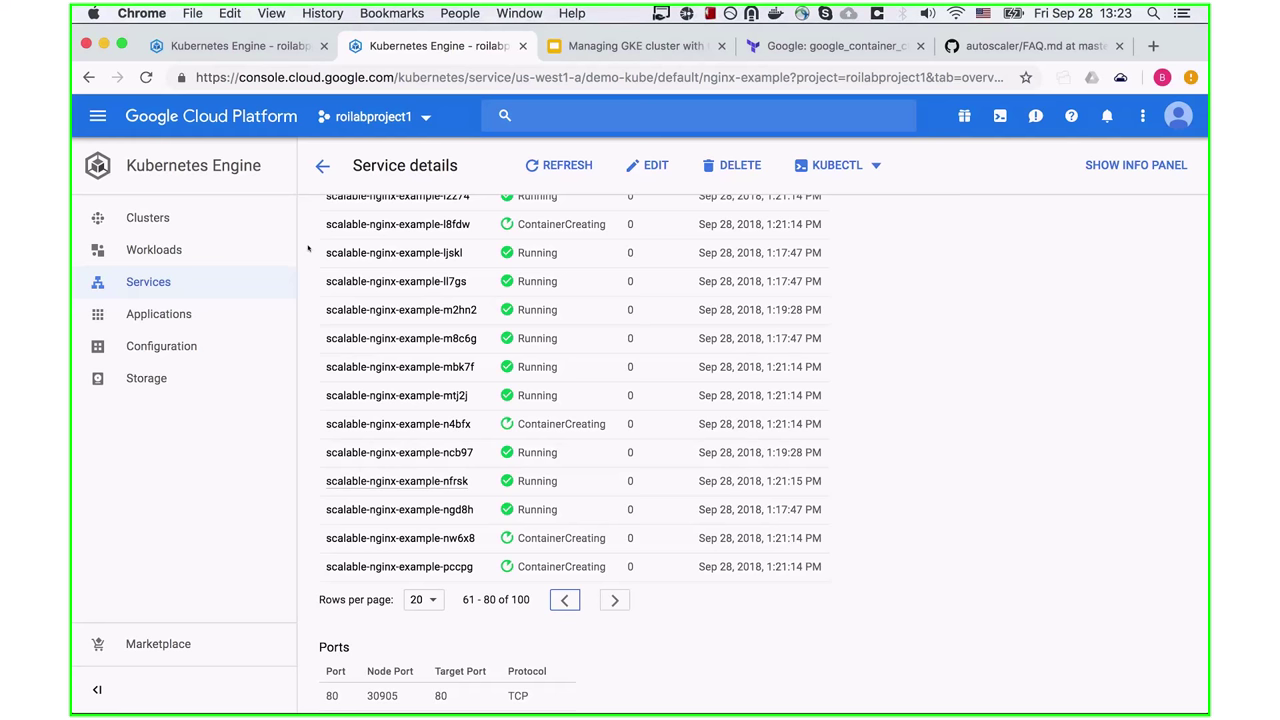
Reload the nginx-example service, recheck its serving pods and check its pod count in the services list
scroll(308, 249, "up", 5)
scroll(308, 249, "down", 2)
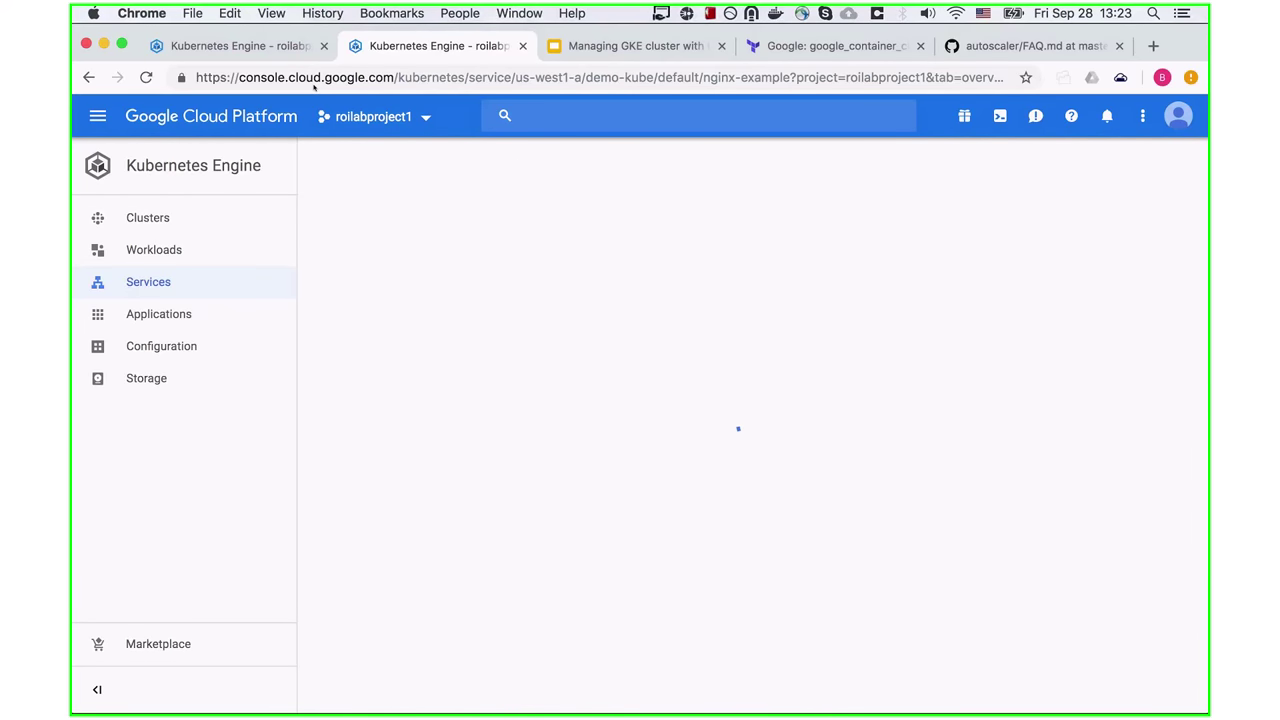
scroll(286, 249, "down", 2)
scroll(286, 249, "down", 10)
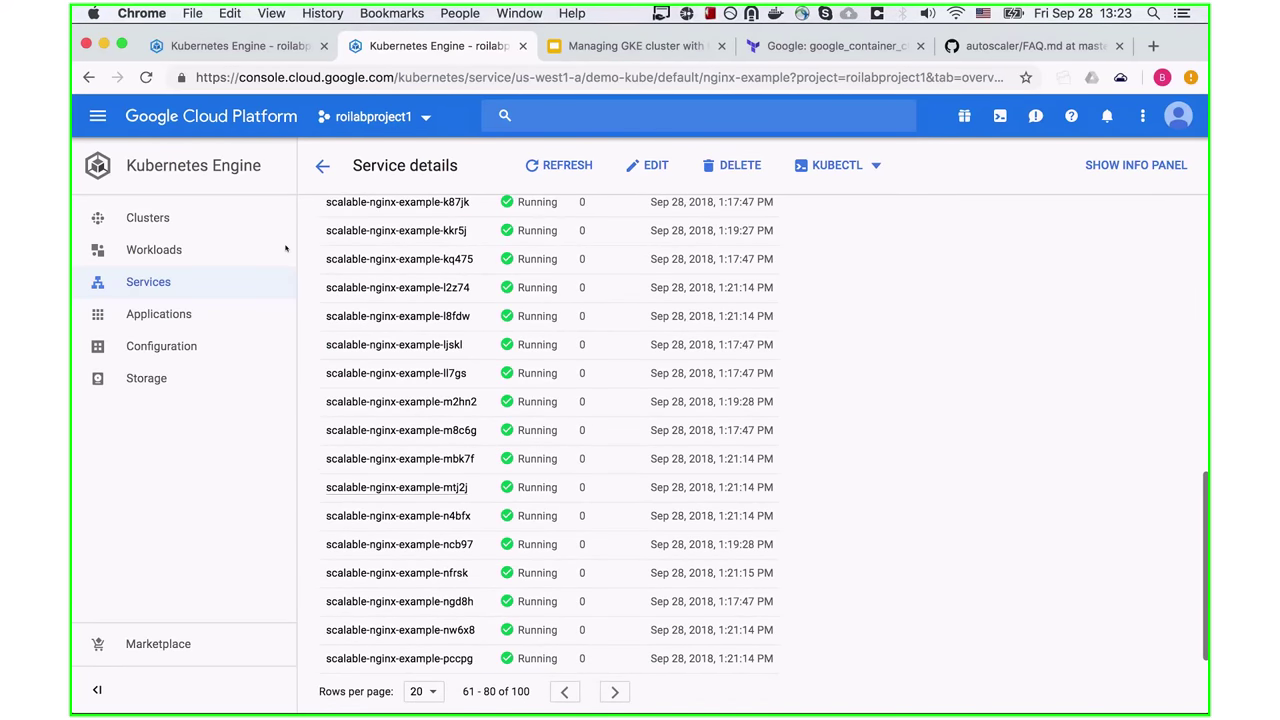
scroll(309, 300, "down", 1)
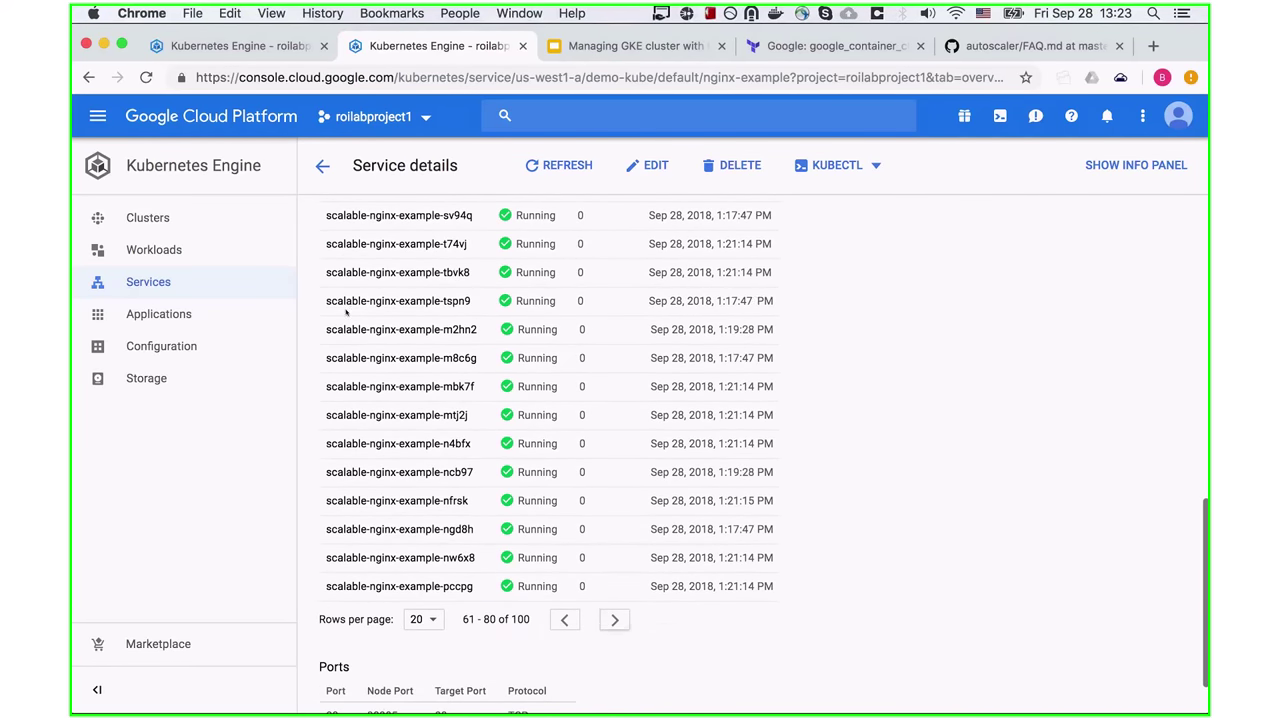
scroll(248, 188, "up", 5)
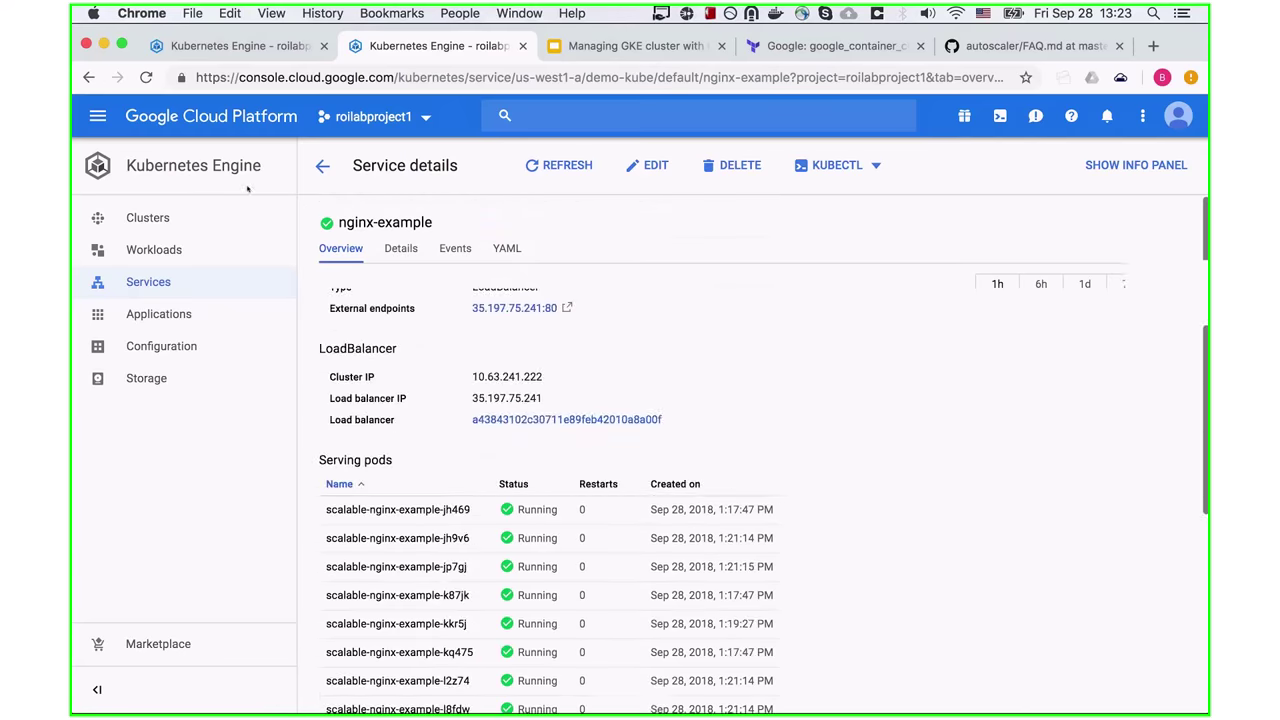
scroll(248, 188, "up", 5)
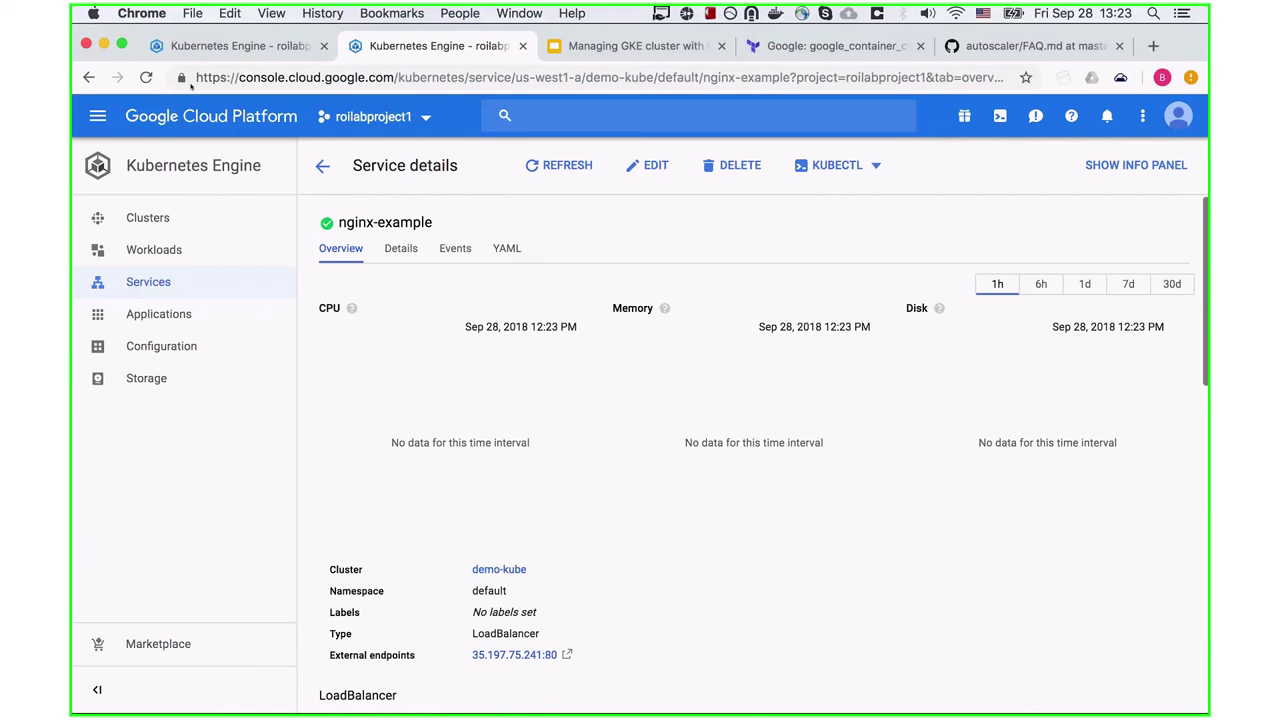
left_click(322, 165)
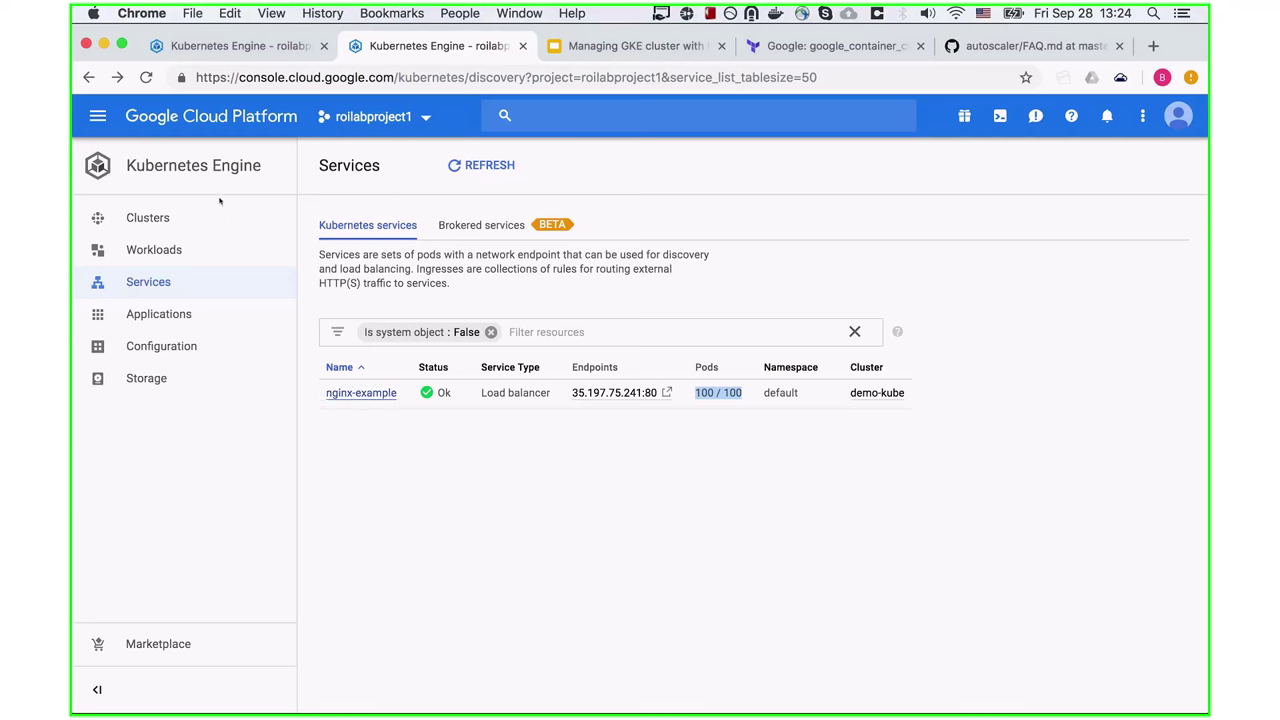
key("Return")
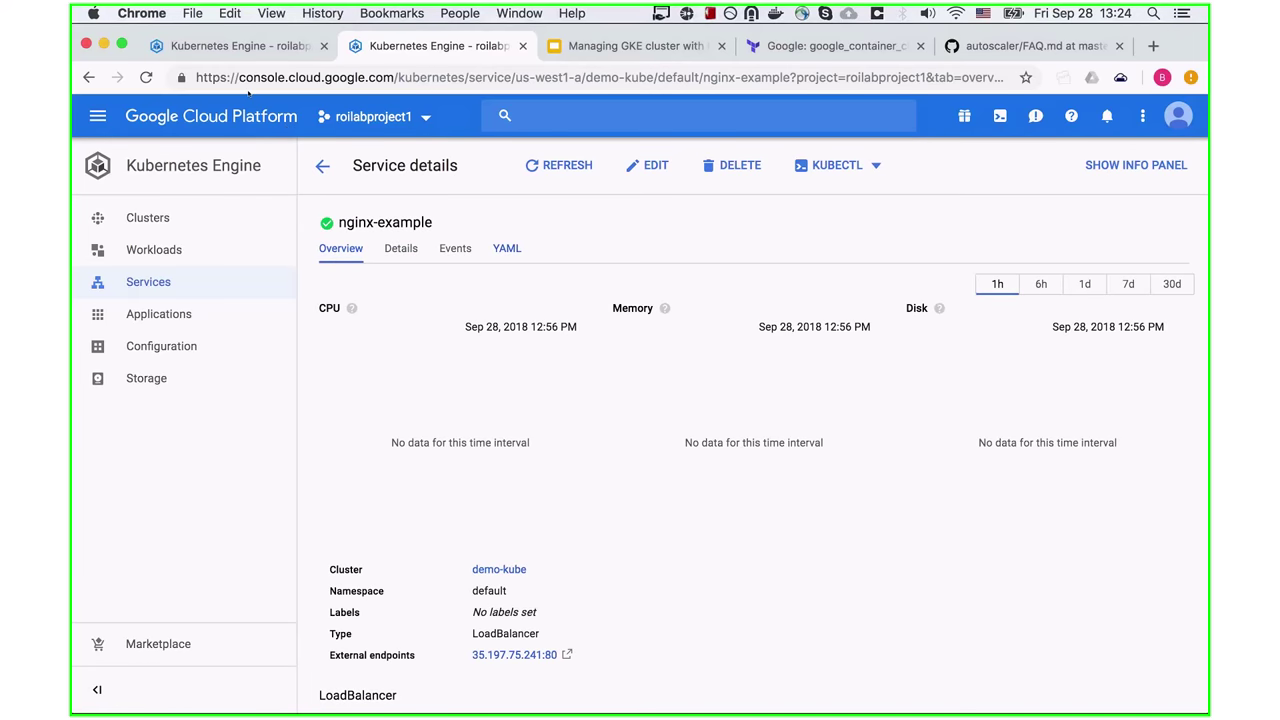
Return to the demo-kube cluster pages and go back to the Kubernetes clusters list to check the cluster size
left_click(215, 45)
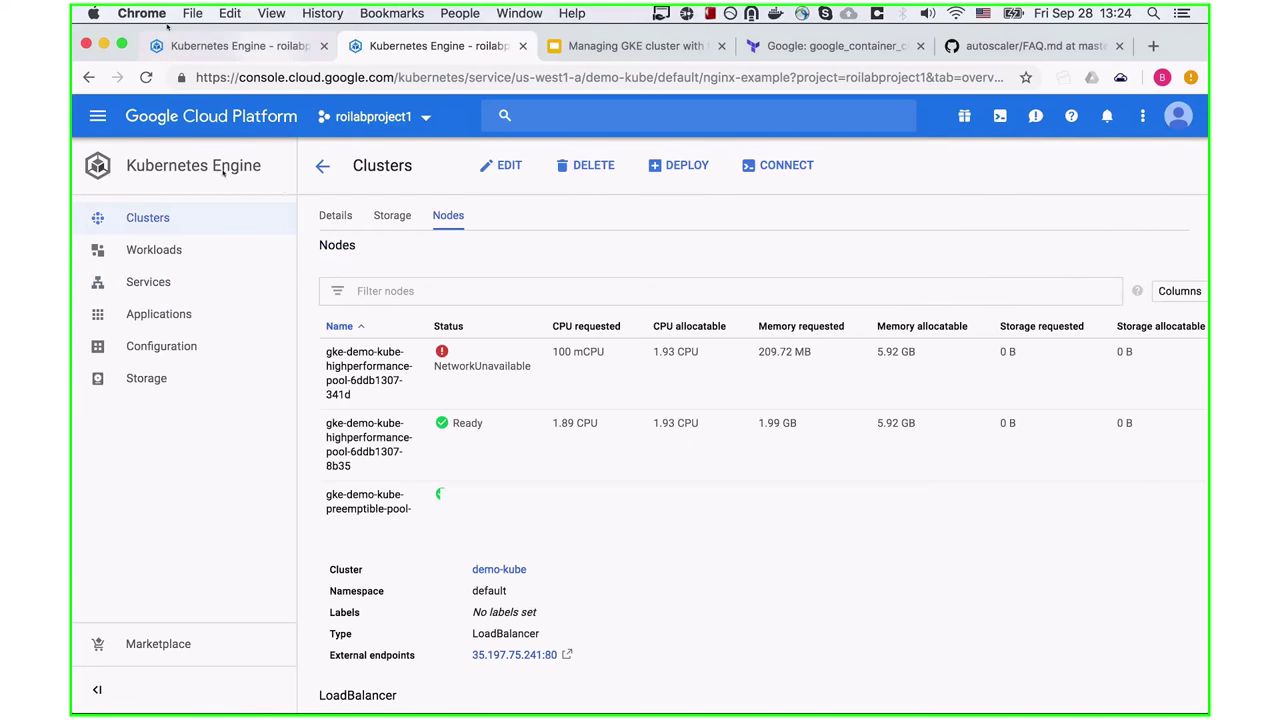
key("super+bracketleft")
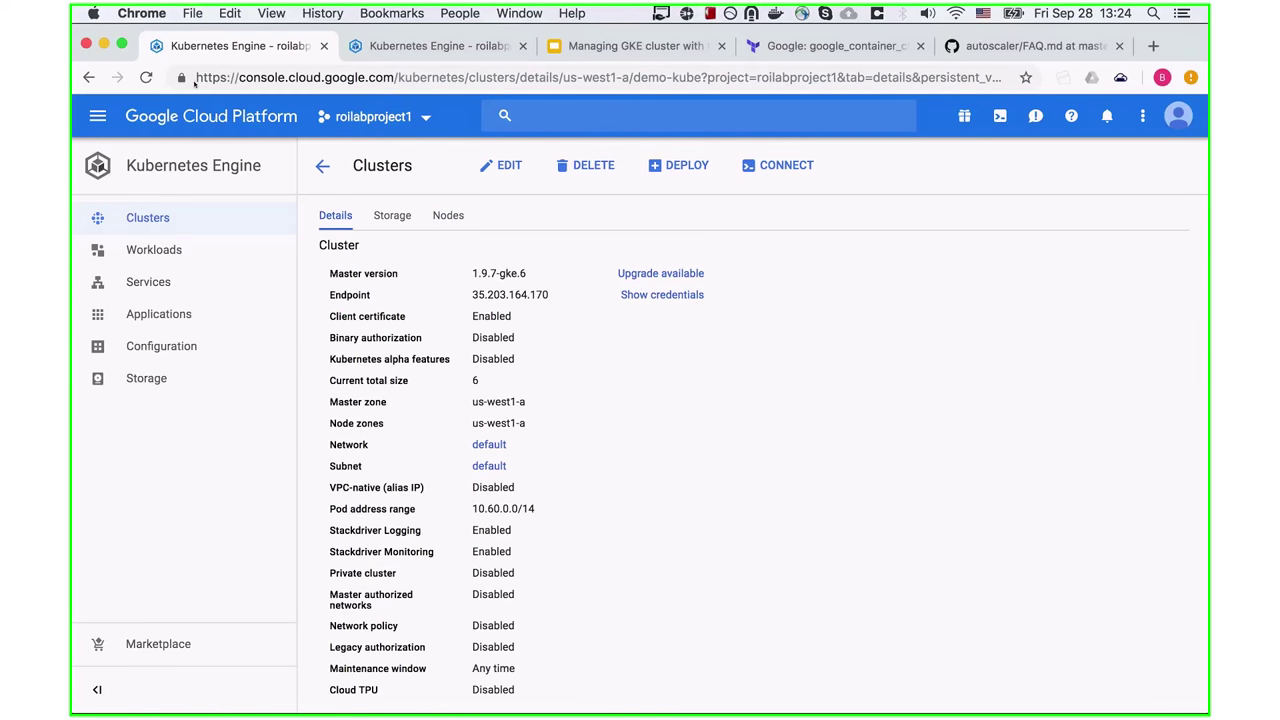
key("super+bracketleft")
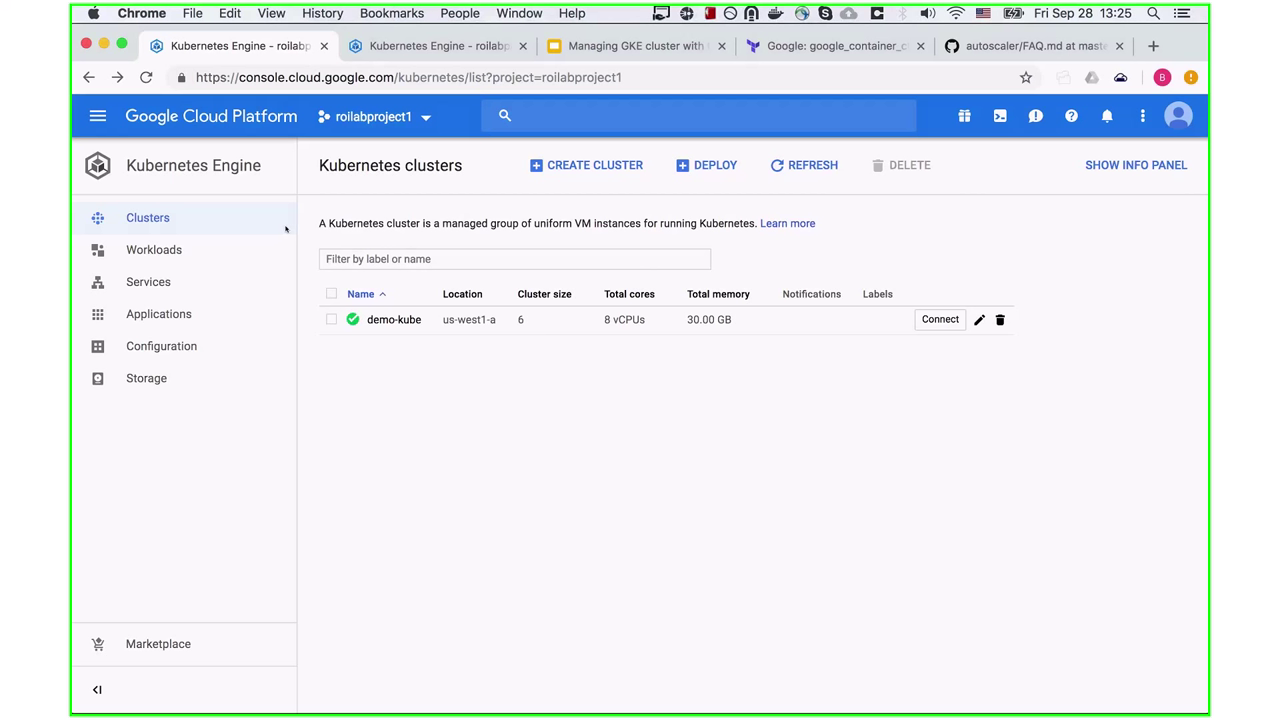
Consult the expander descriptions in the cluster autoscaler FAQ and return to the Kubernetes clusters list
key("super+Tab")
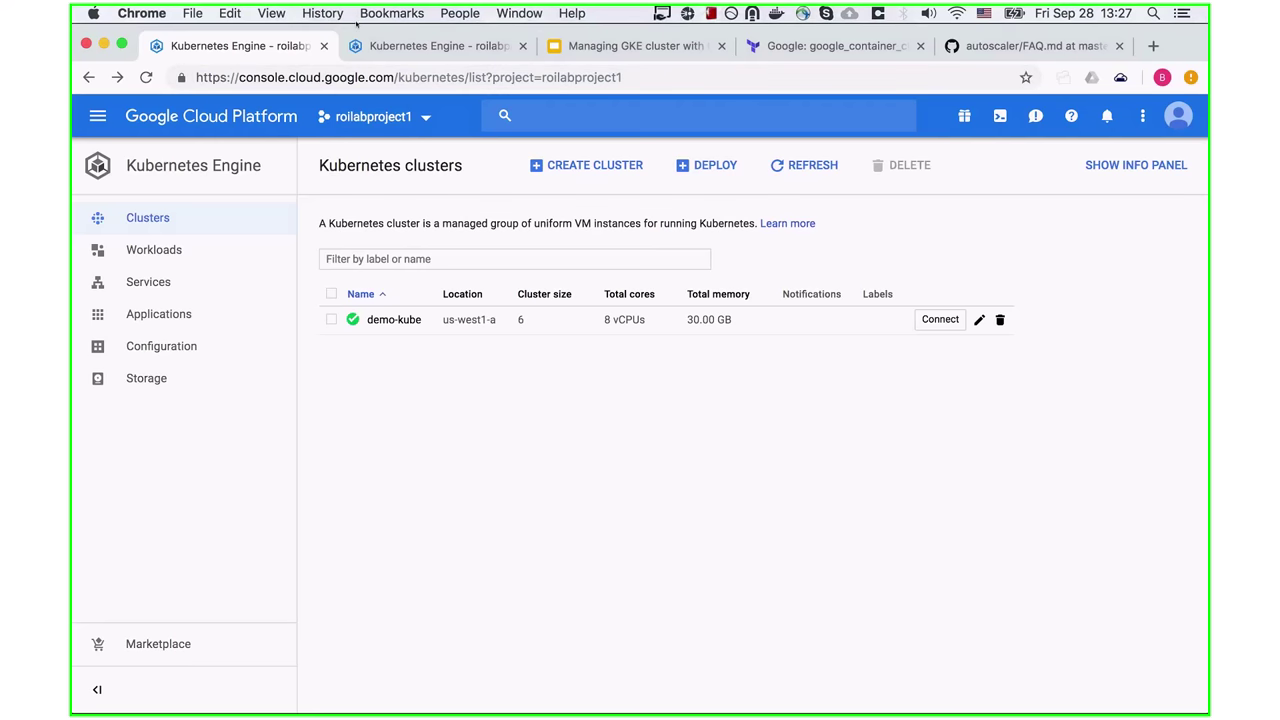
key("super+3")
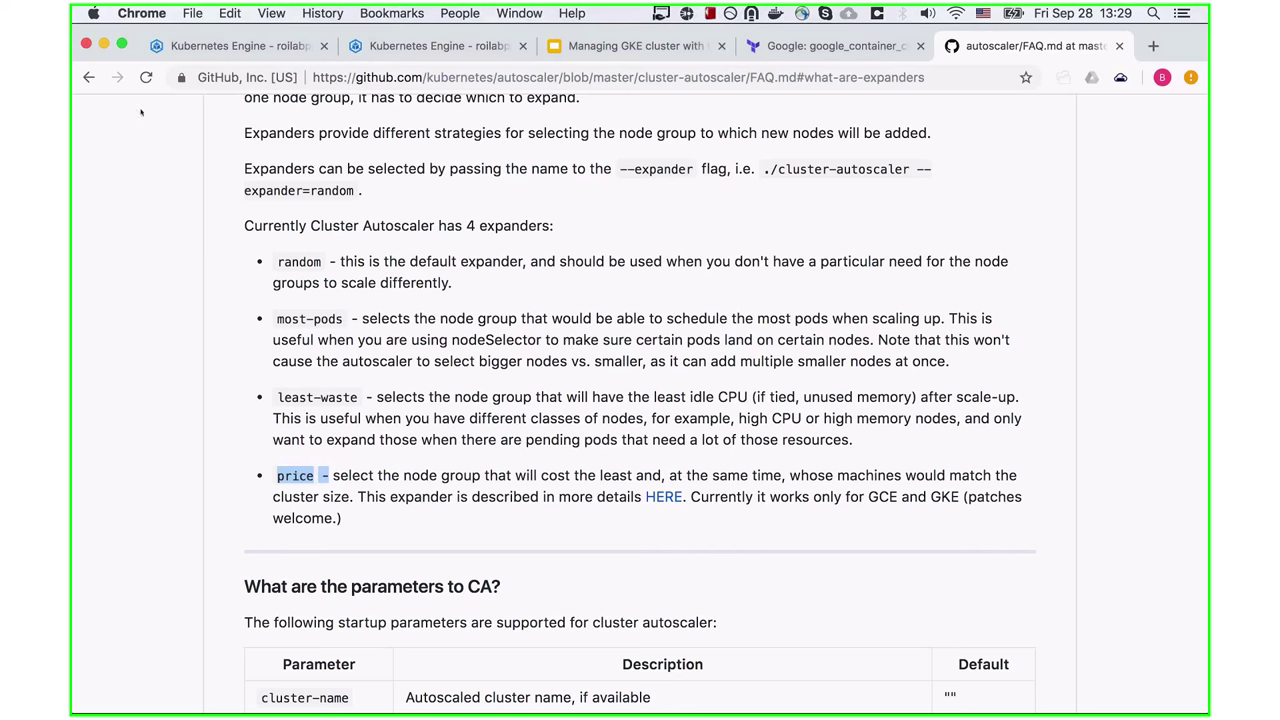
left_click(190, 45)
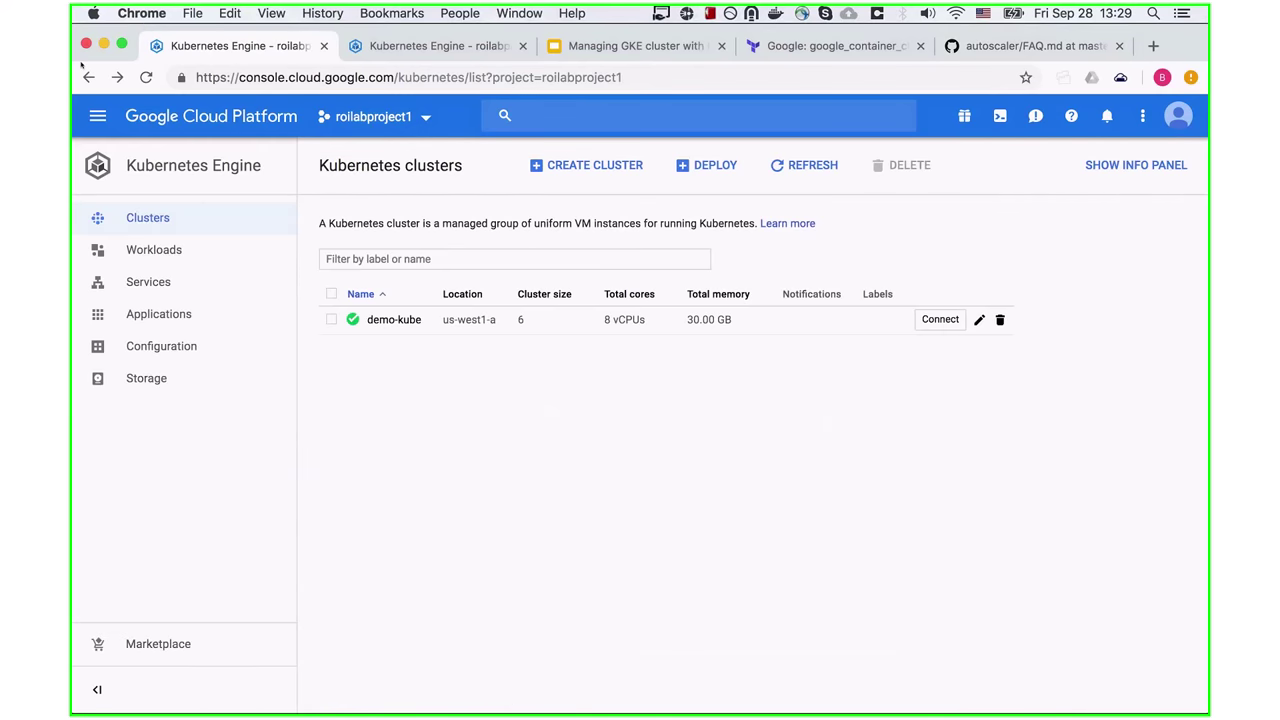
Browse the console's product list through the Big Data section and back to the Stackdriver tools, and close it
left_click(97, 116)
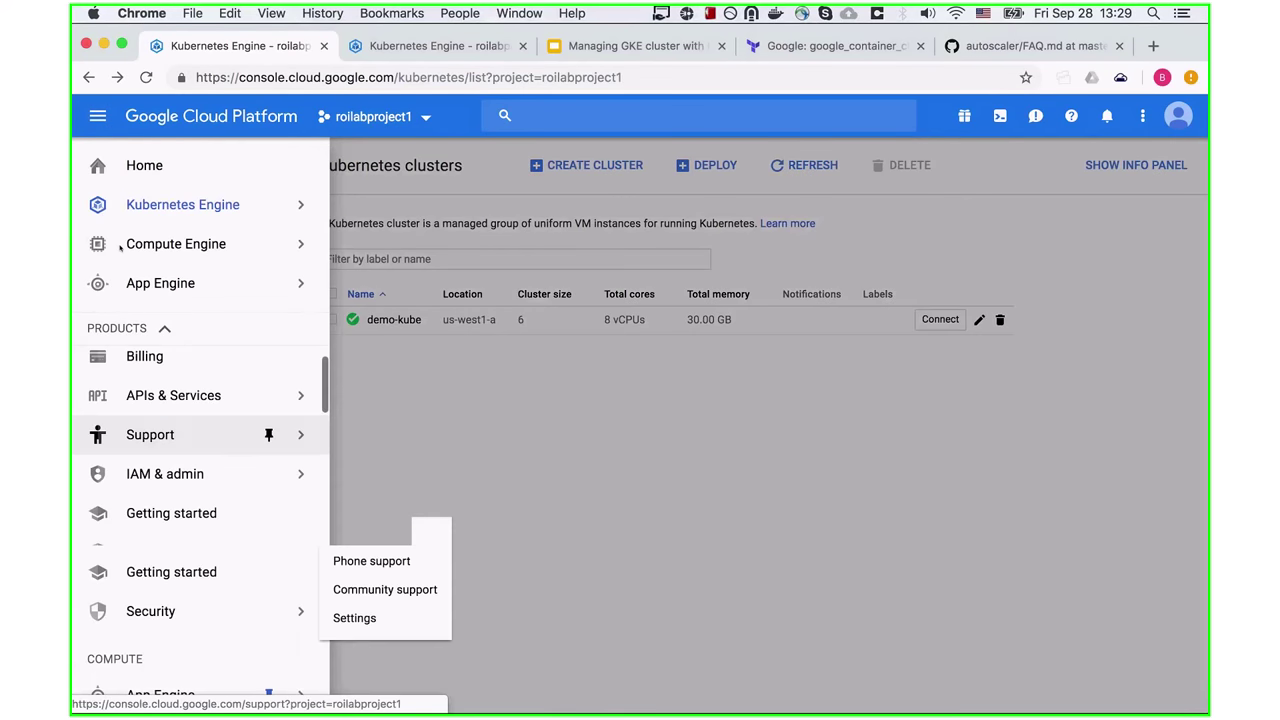
scroll(200, 450, "down", 3)
scroll(200, 500, "down", 5)
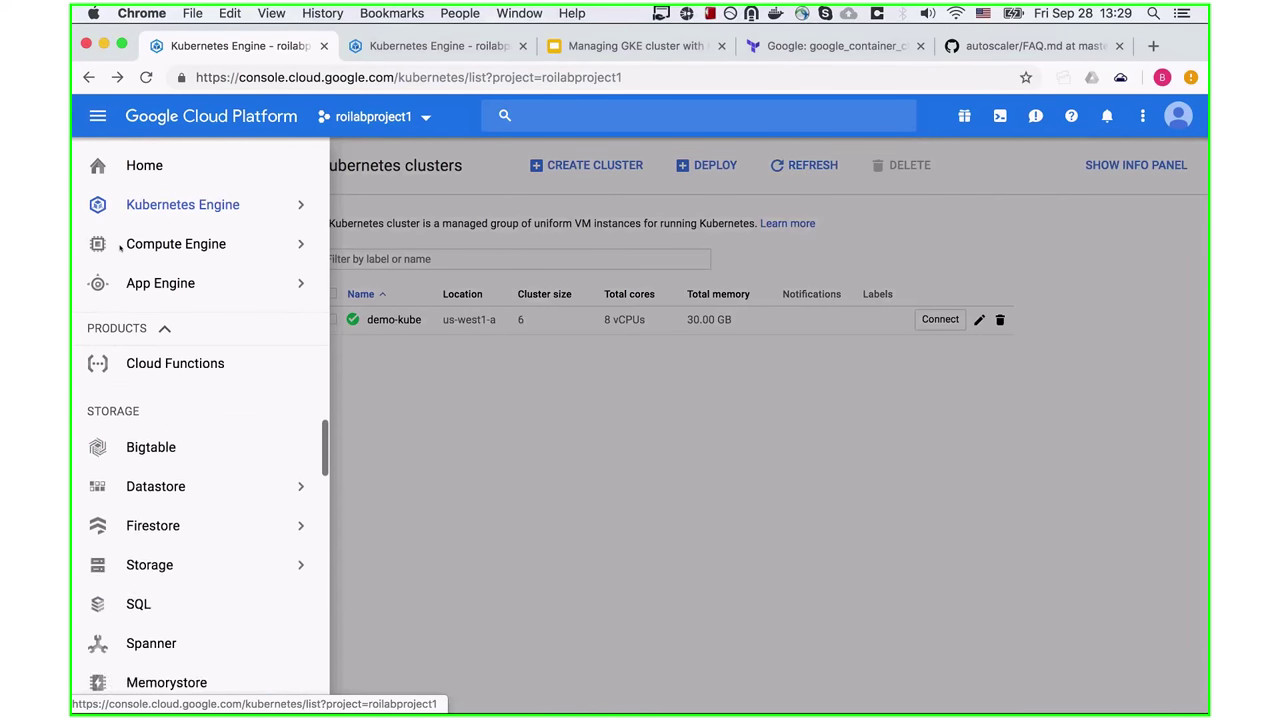
scroll(200, 490, "down", 5)
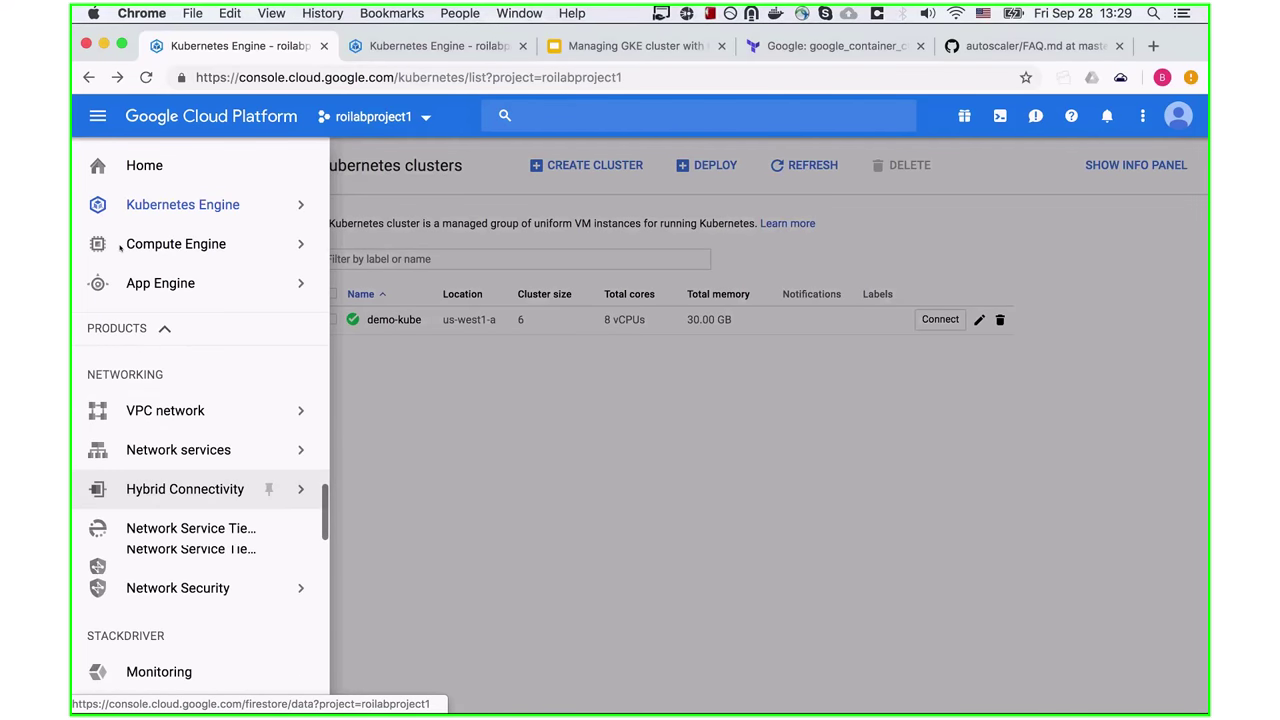
scroll(190, 500, "down", 5)
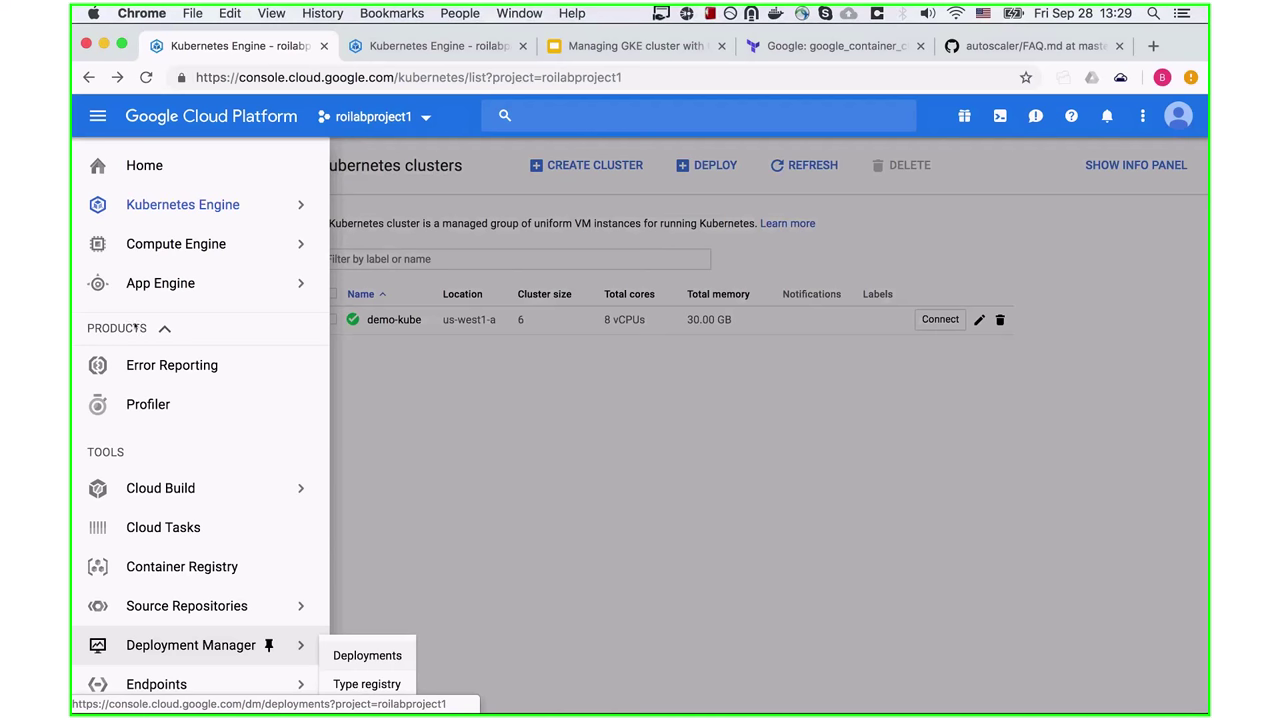
scroll(200, 549, "down", 3)
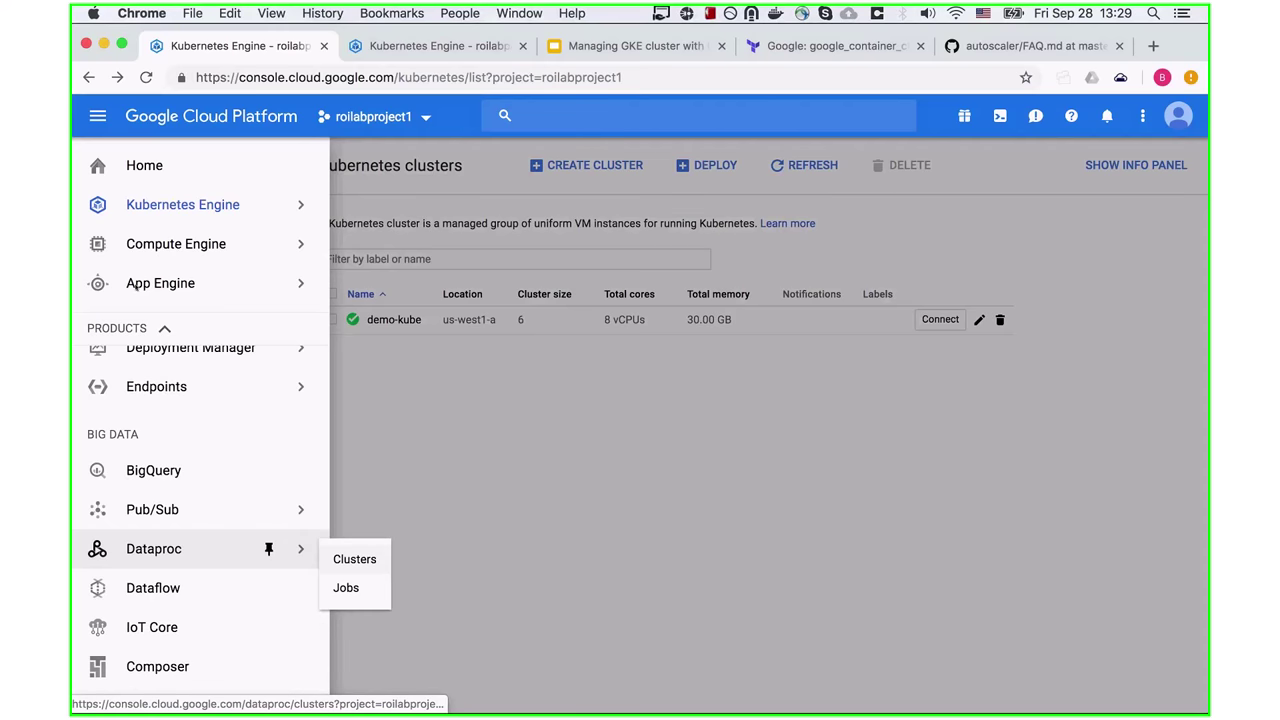
scroll(200, 549, "up", 5)
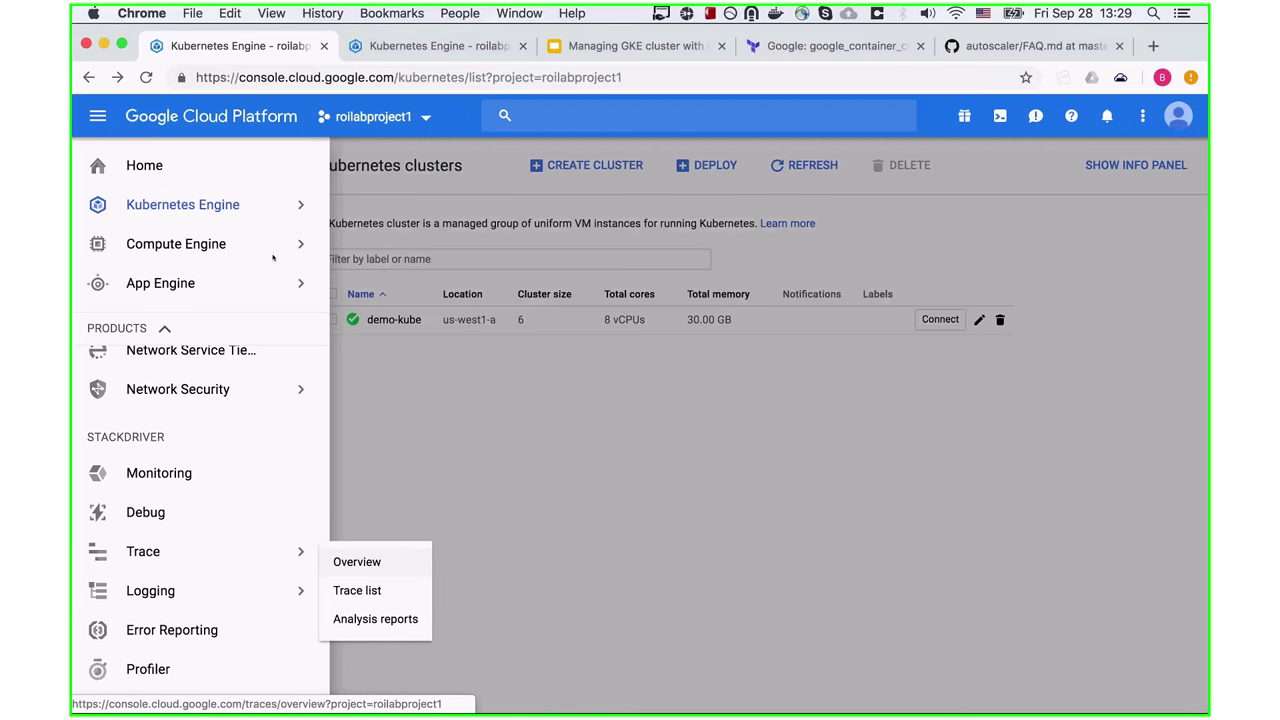
key("Escape")
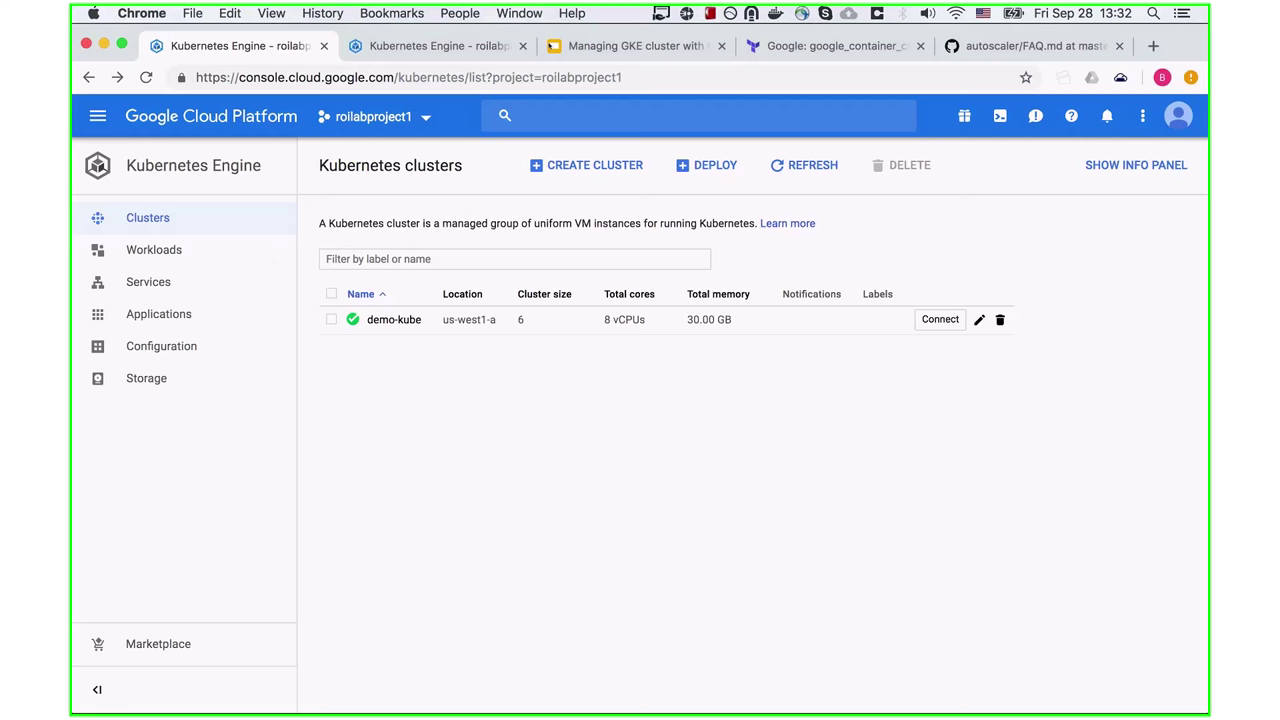
Reopen the cluster autoscaler FAQ and examine the startup parameters, especially the scale-down settings and their defaults
key("super+5")
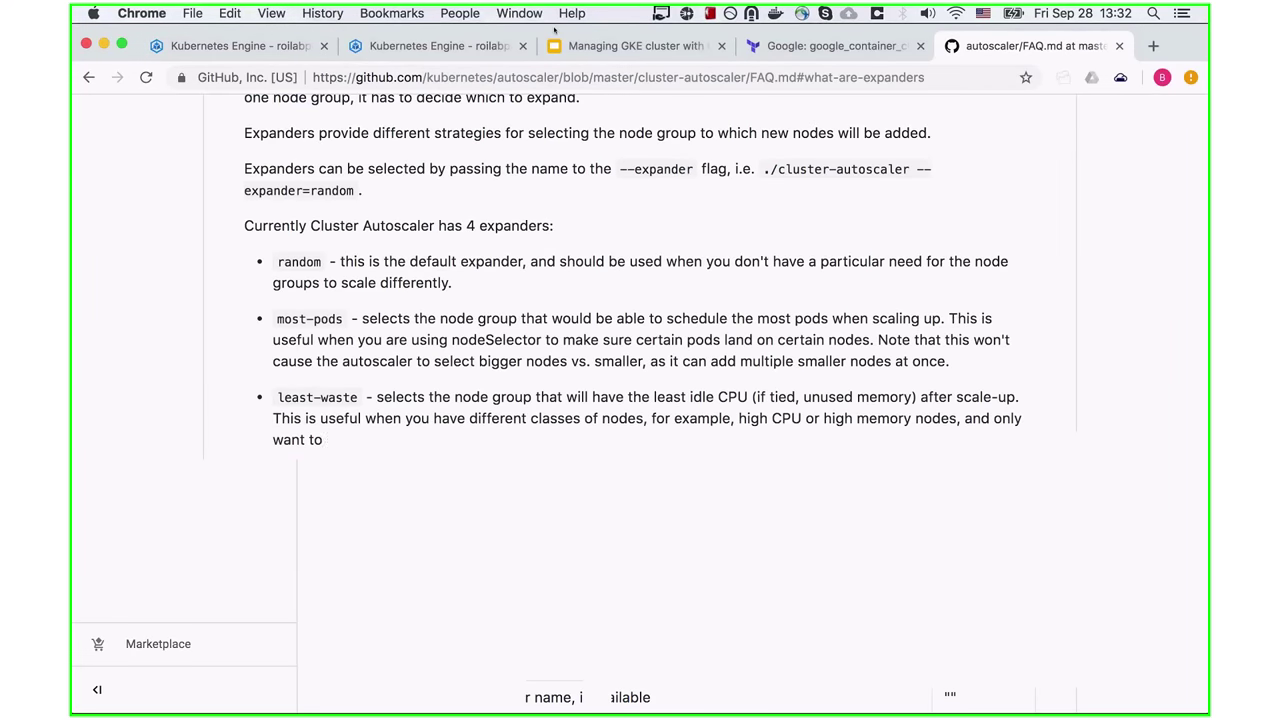
scroll(185, 222, "down", 5)
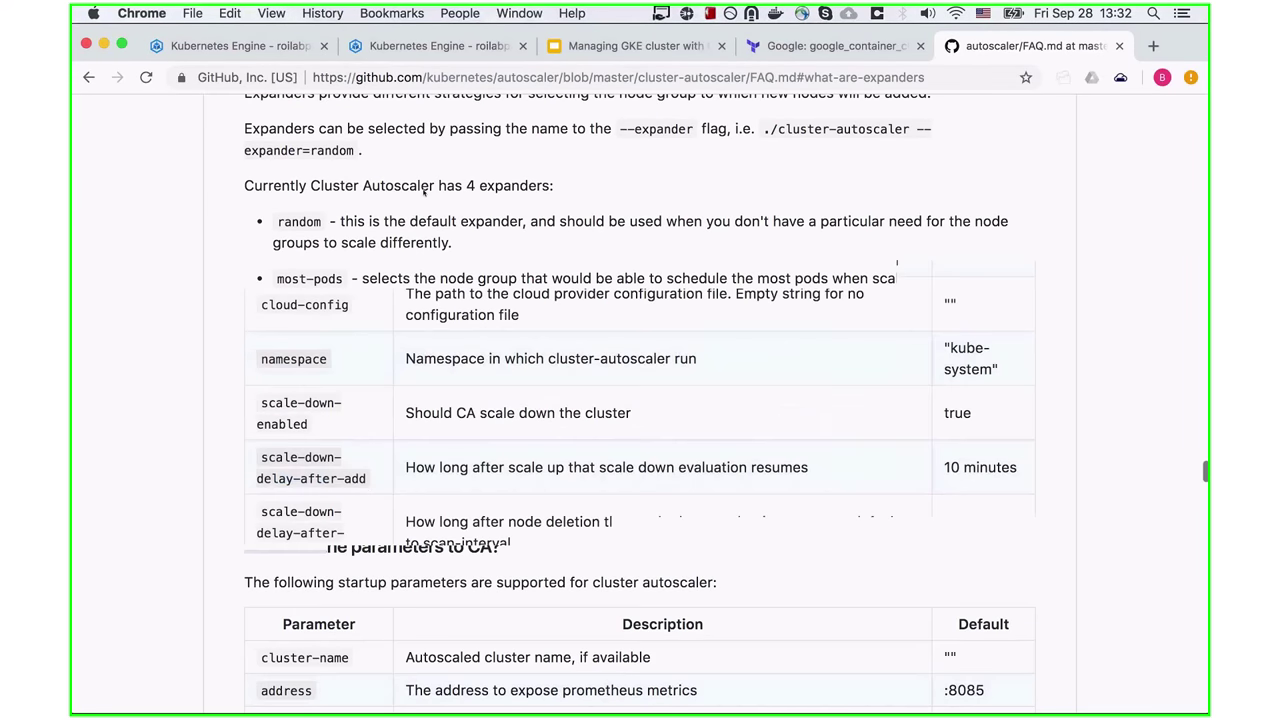
scroll(185, 222, "down", 5)
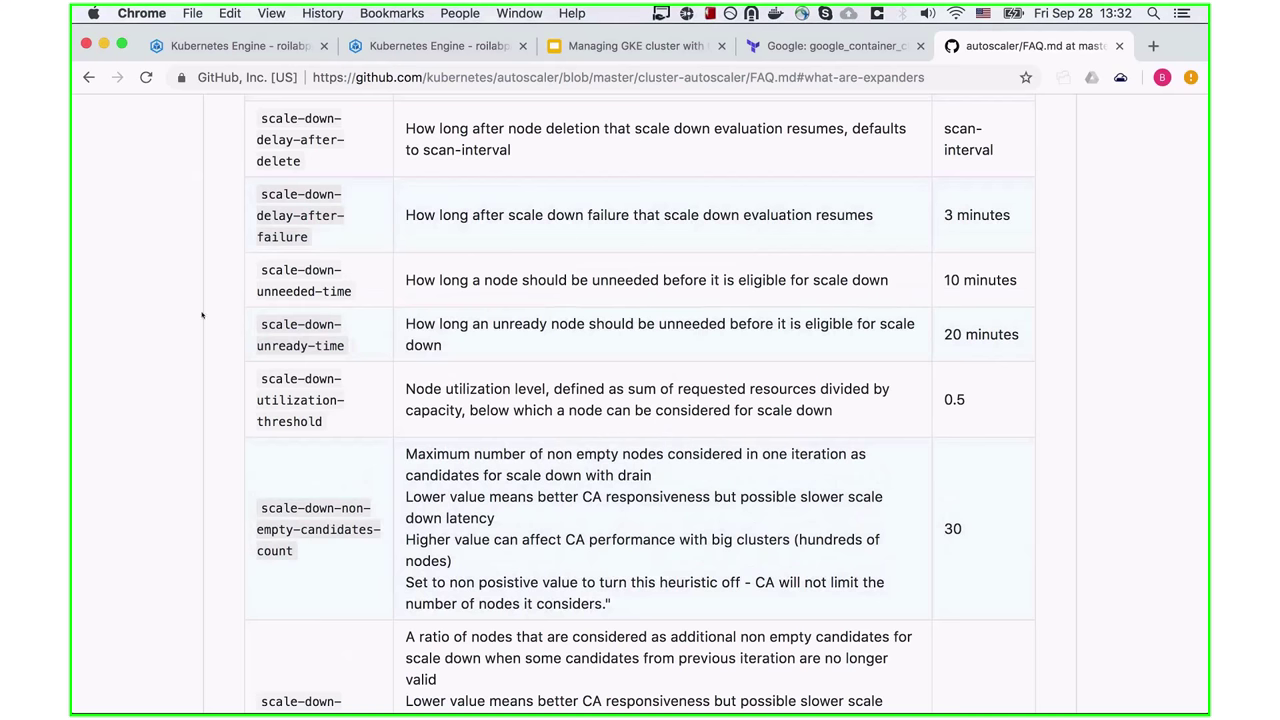
scroll(201, 316, "down", 3)
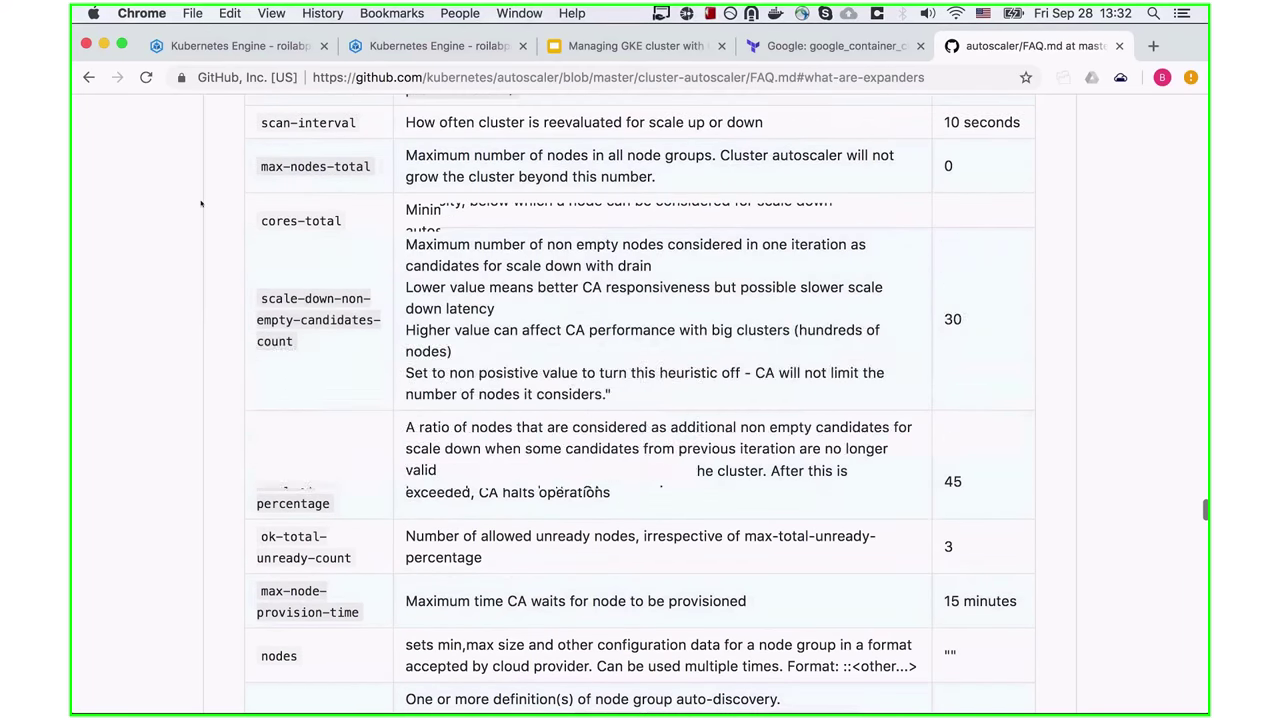
scroll(201, 204, "up", 5)
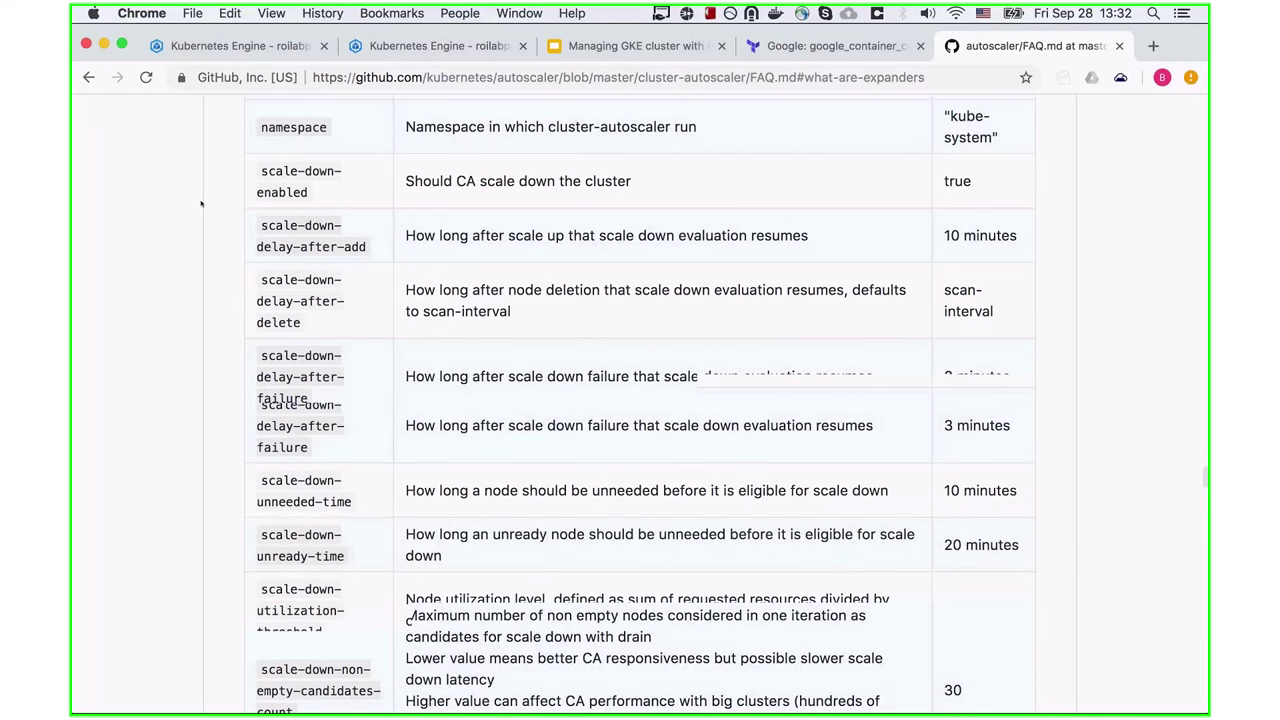
scroll(201, 204, "up", 3)
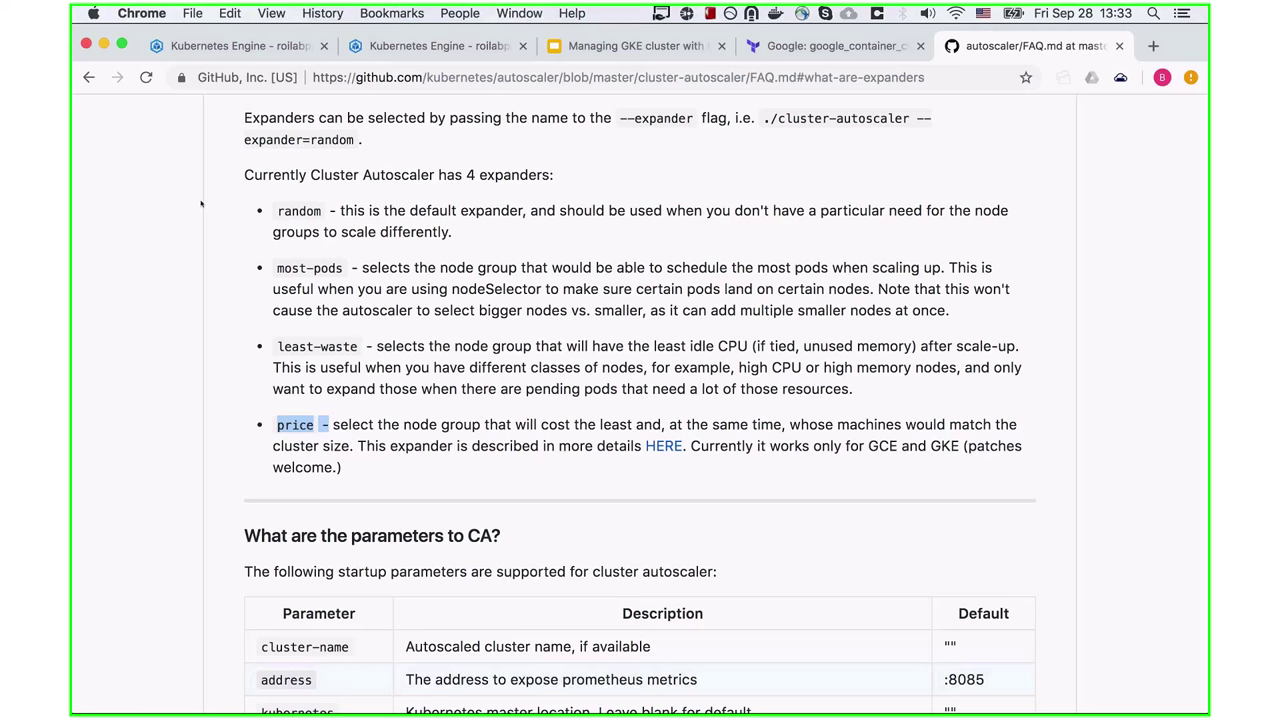
scroll(245, 267, "down", 3)
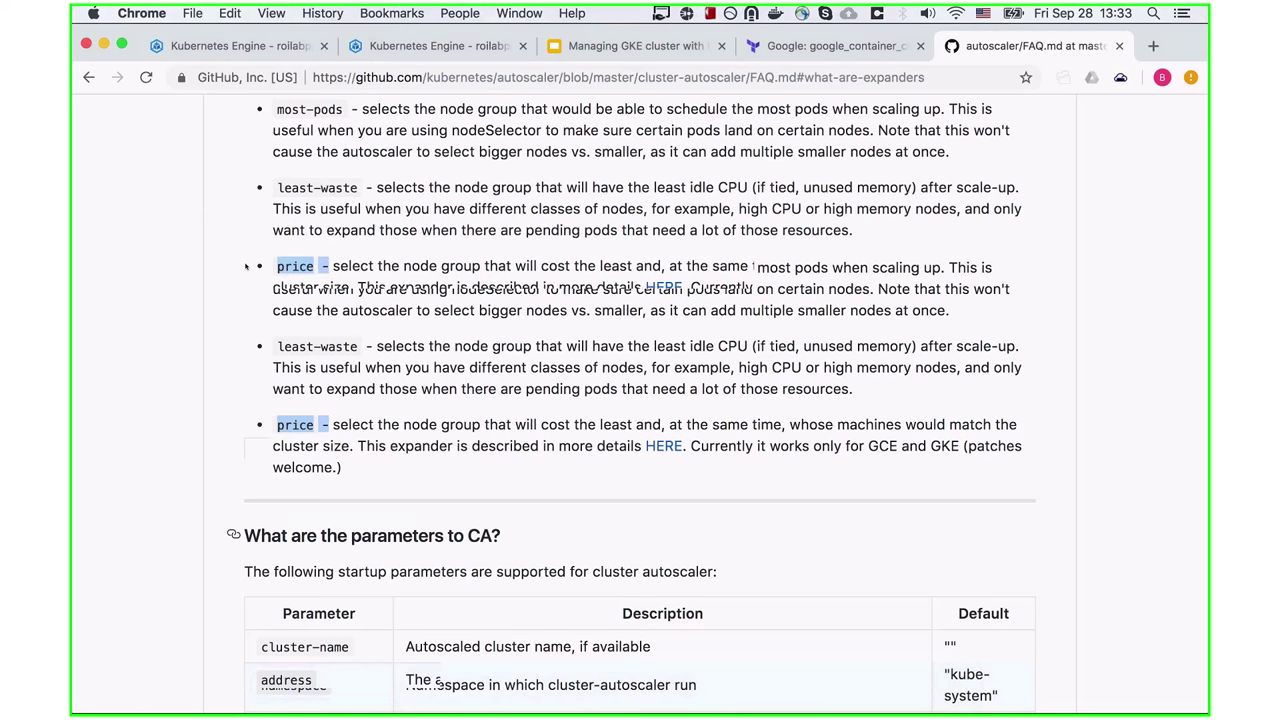
scroll(245, 267, "down", 5)
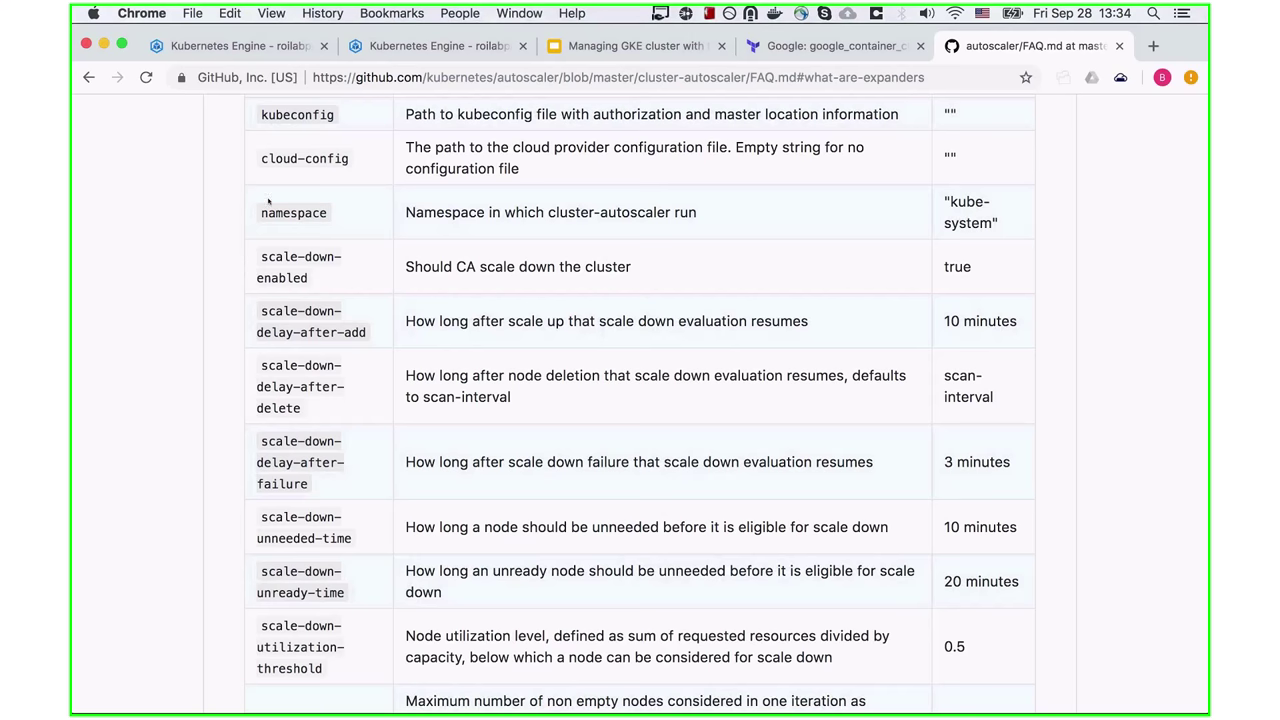
scroll(268, 202, "up", 5)
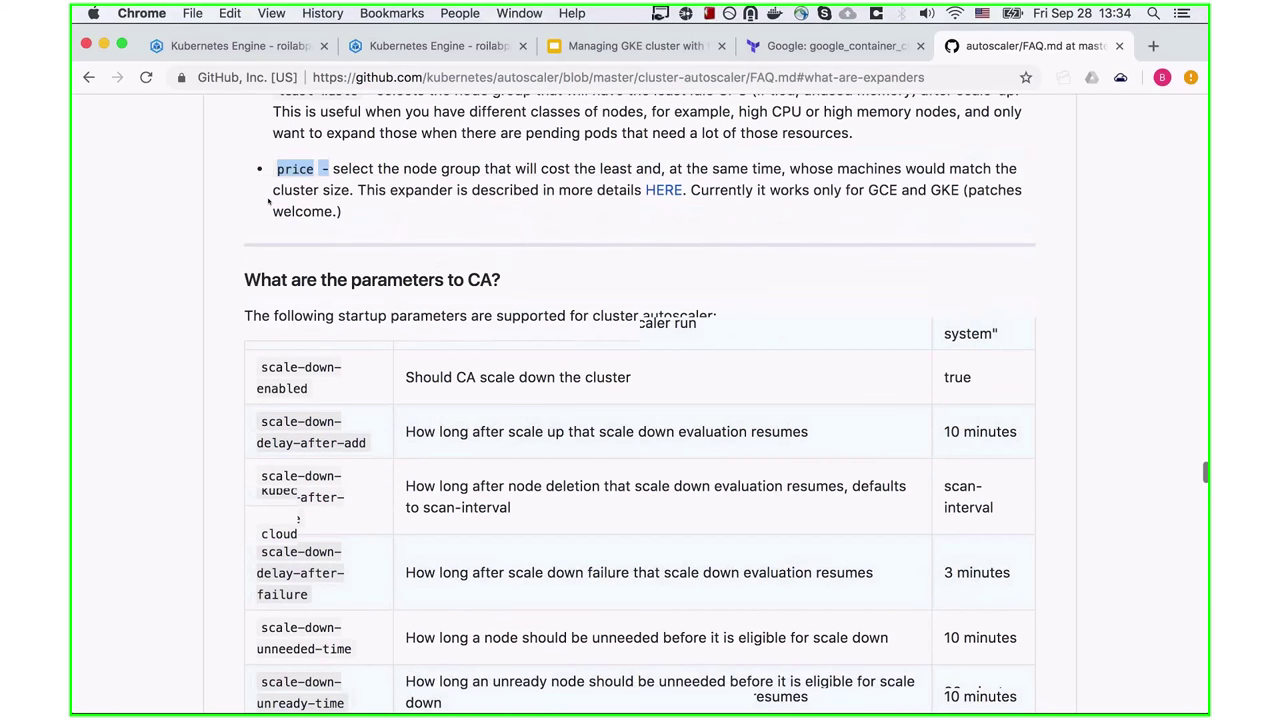
scroll(268, 202, "down", 5)
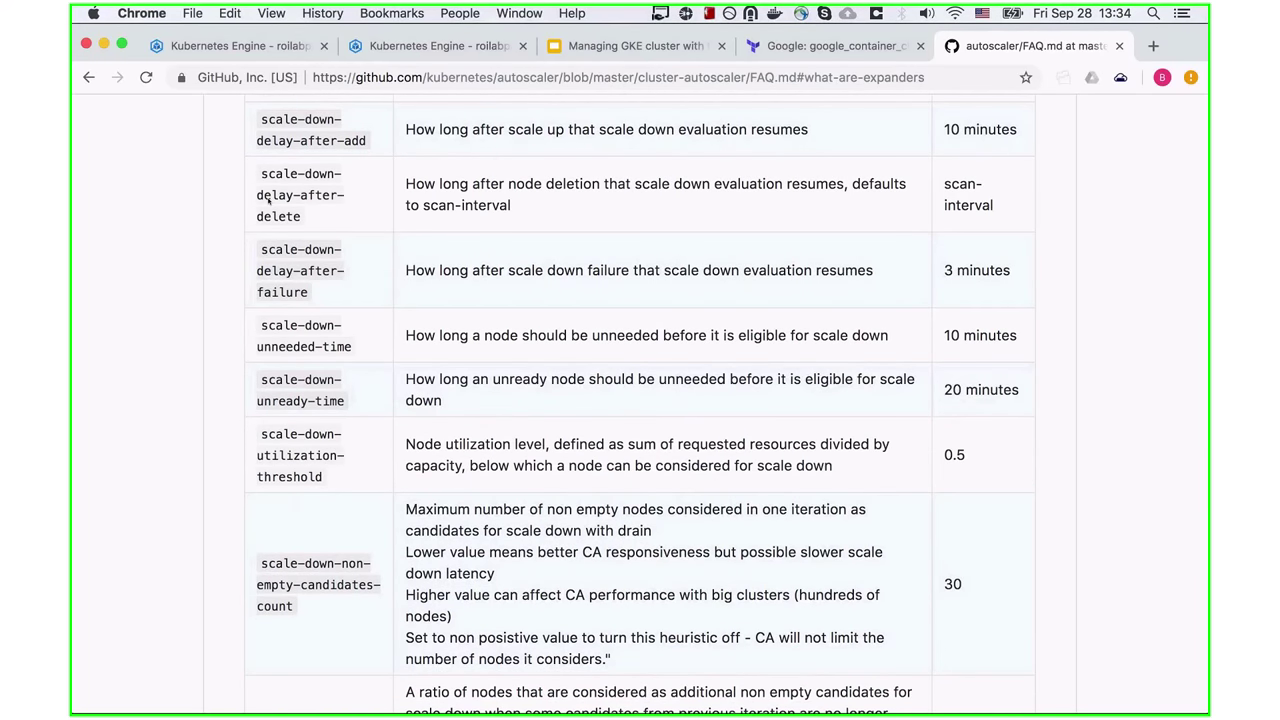
scroll(268, 202, "up", 2)
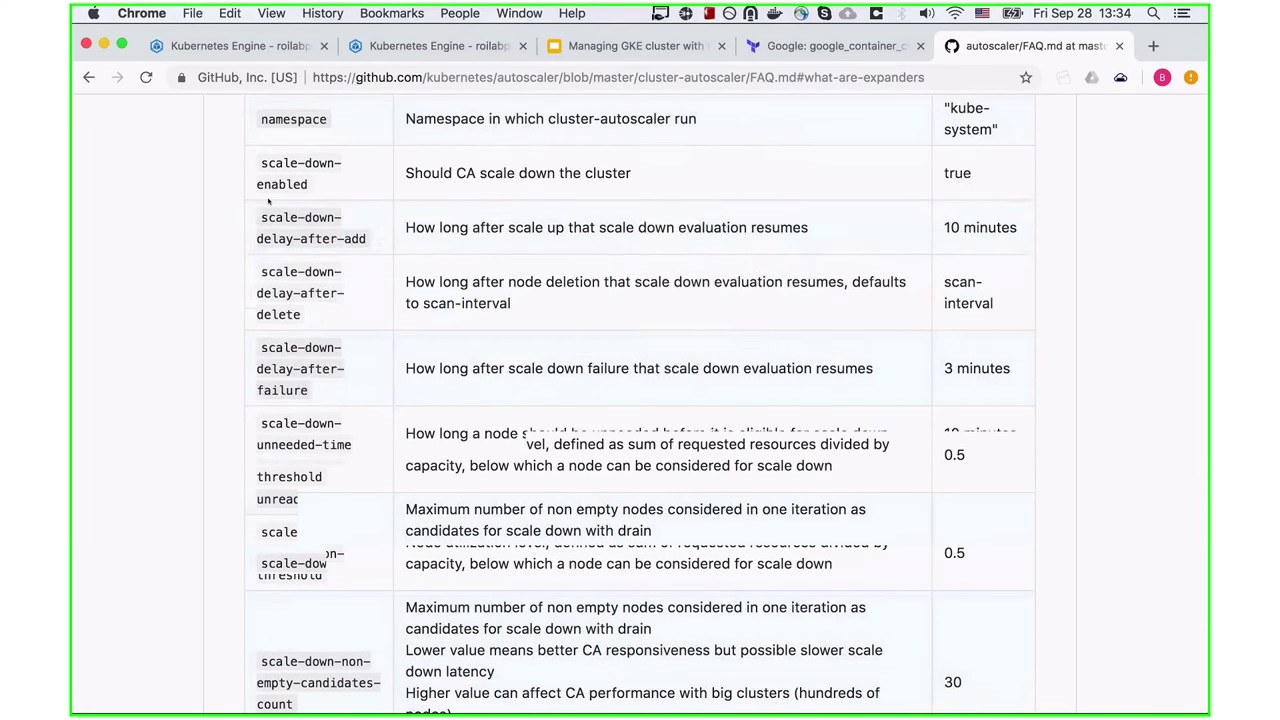
scroll(268, 202, "up", 2)
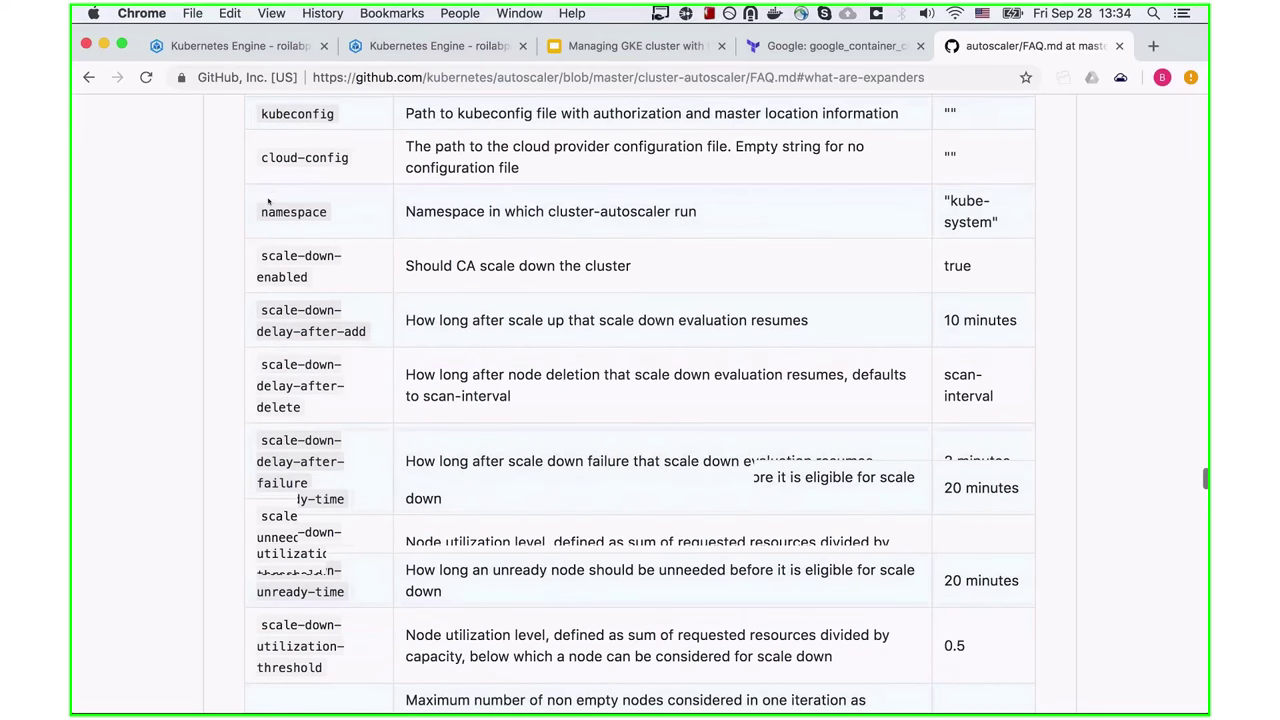